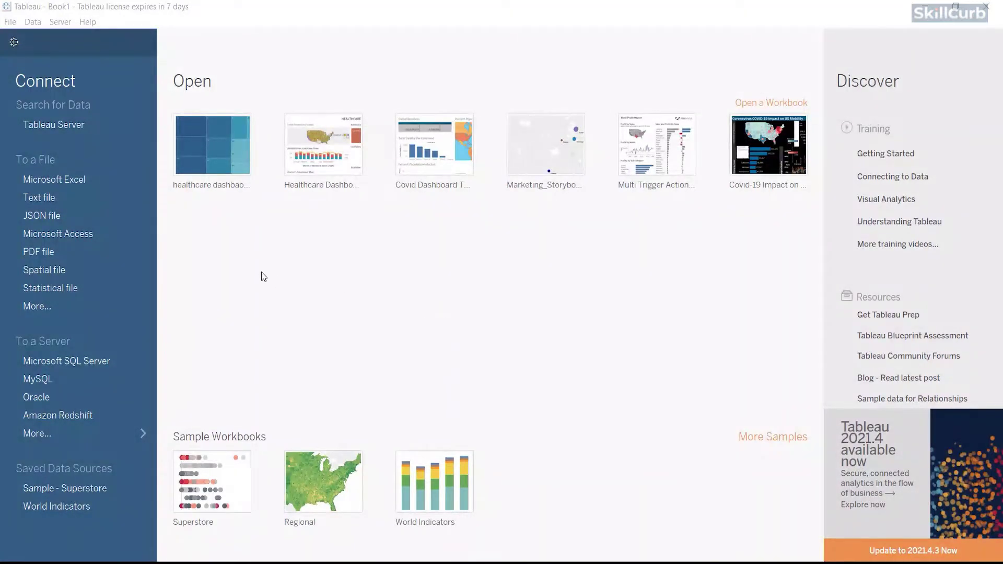
Connect the Accidents0515 text file as the data source and go to Sheet 1
left_click(112, 193)
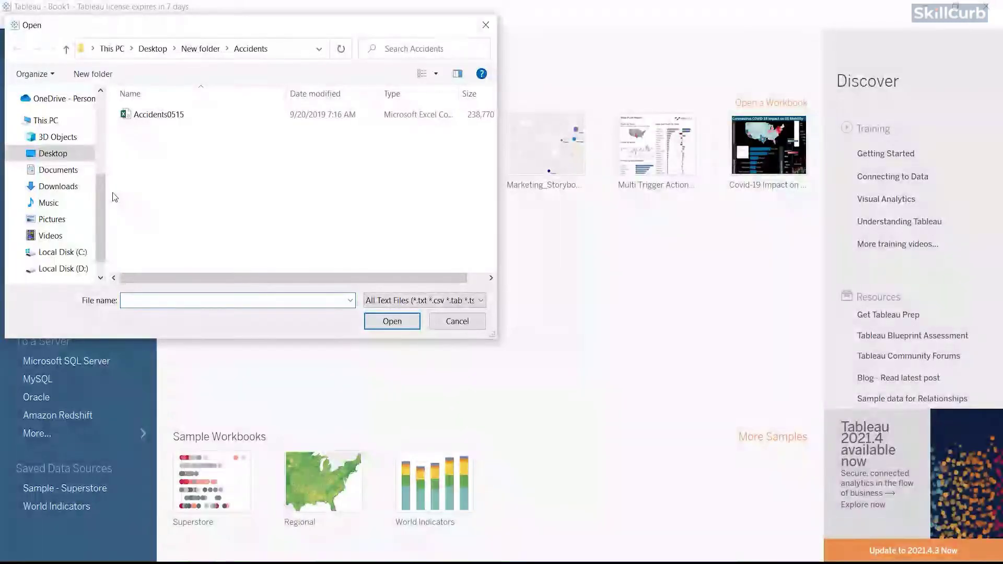
double_click(162, 117)
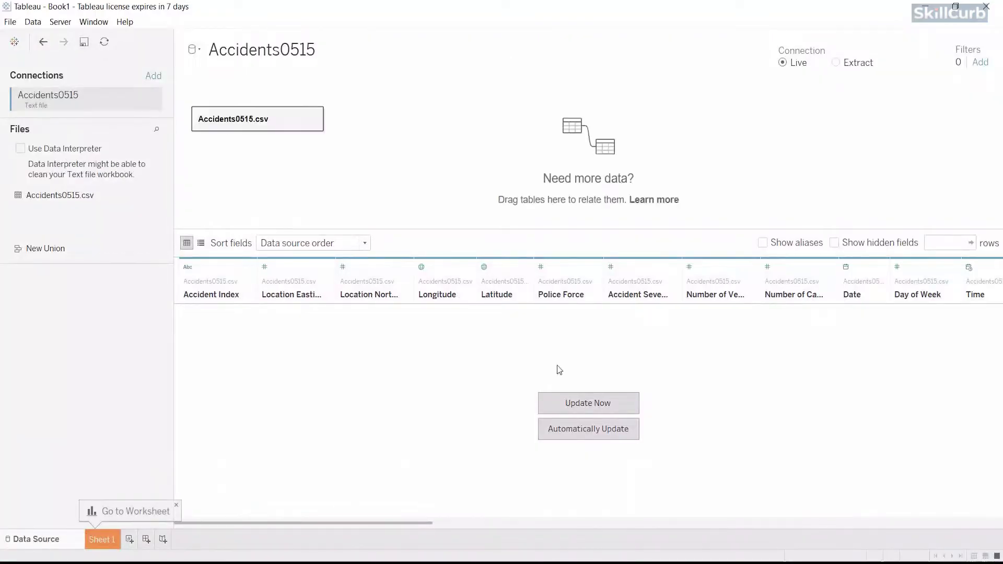
left_click(584, 405)
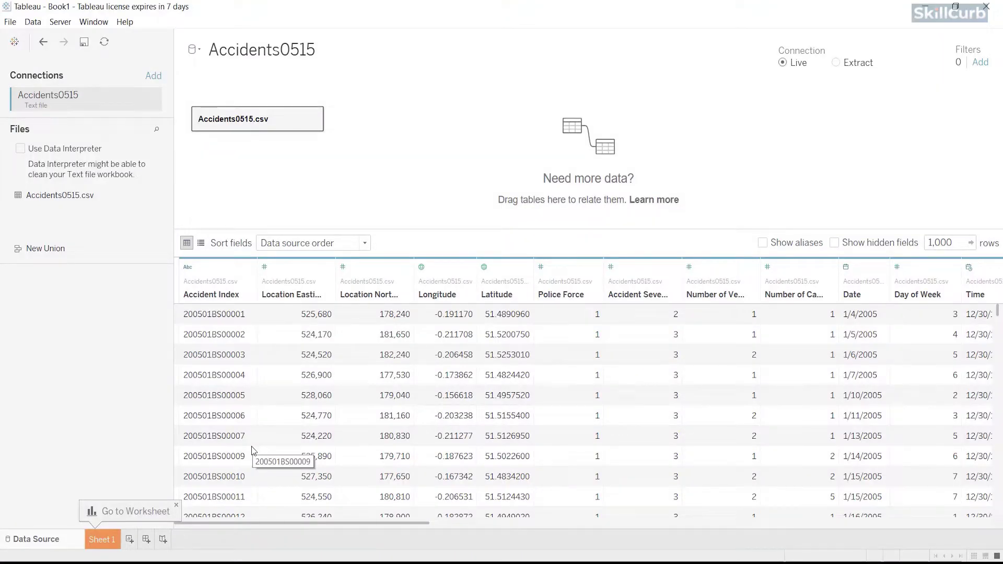
left_click(109, 541)
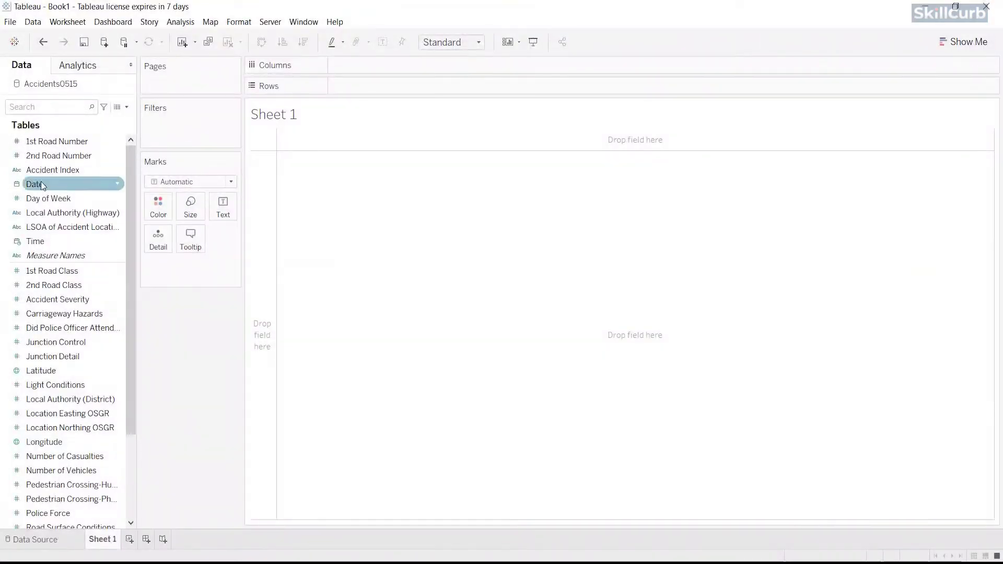
Chart yearly Accident Severity and Light Conditions as a dual bar-and-line combination
left_click_drag(34, 184, 353, 64)
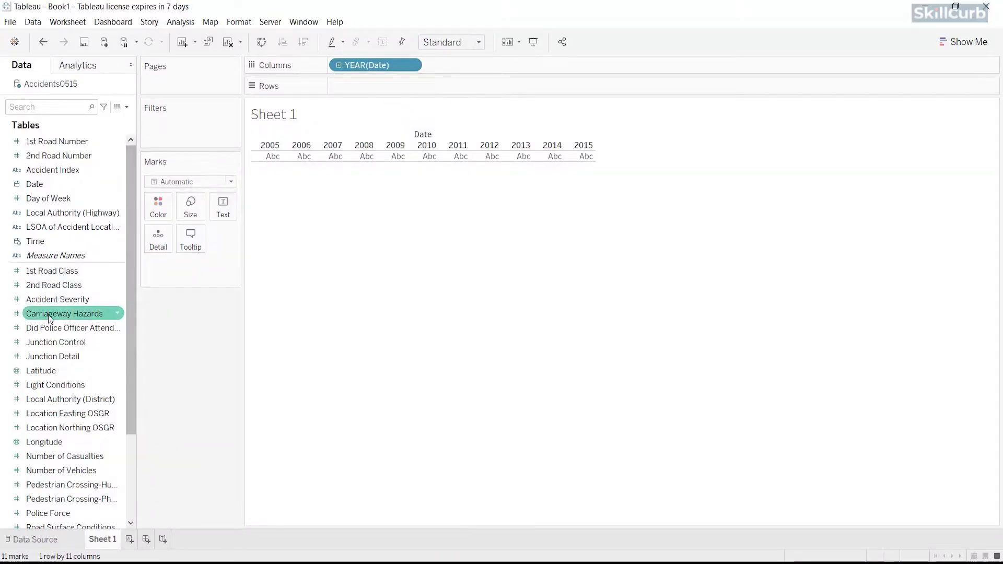
left_click_drag(52, 300, 365, 89)
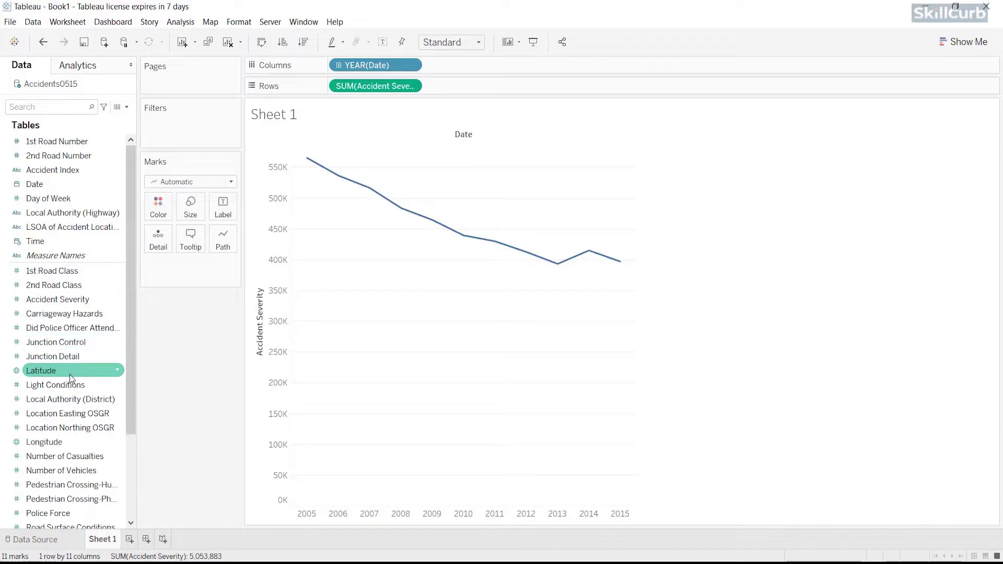
left_click_drag(57, 385, 455, 89)
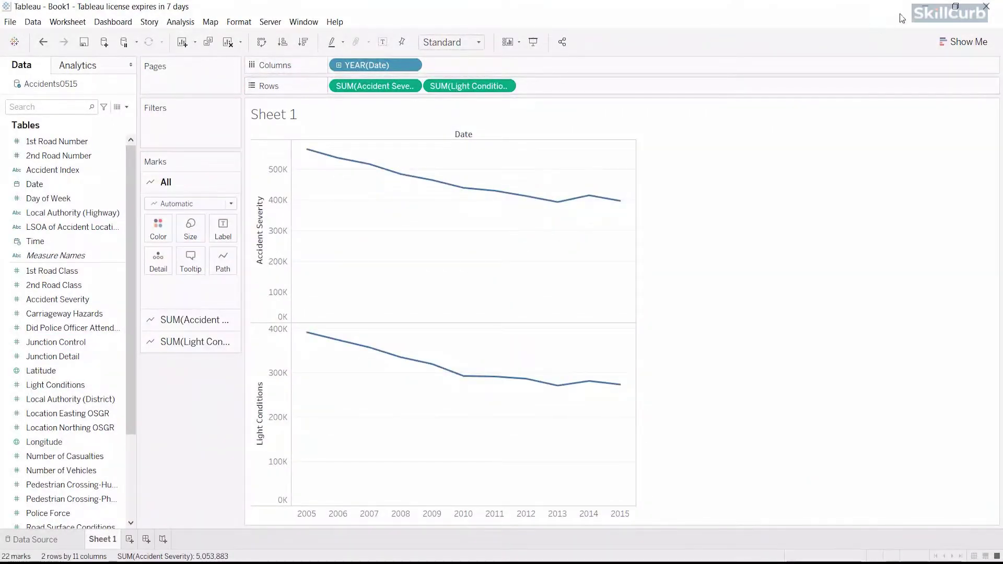
left_click(961, 41)
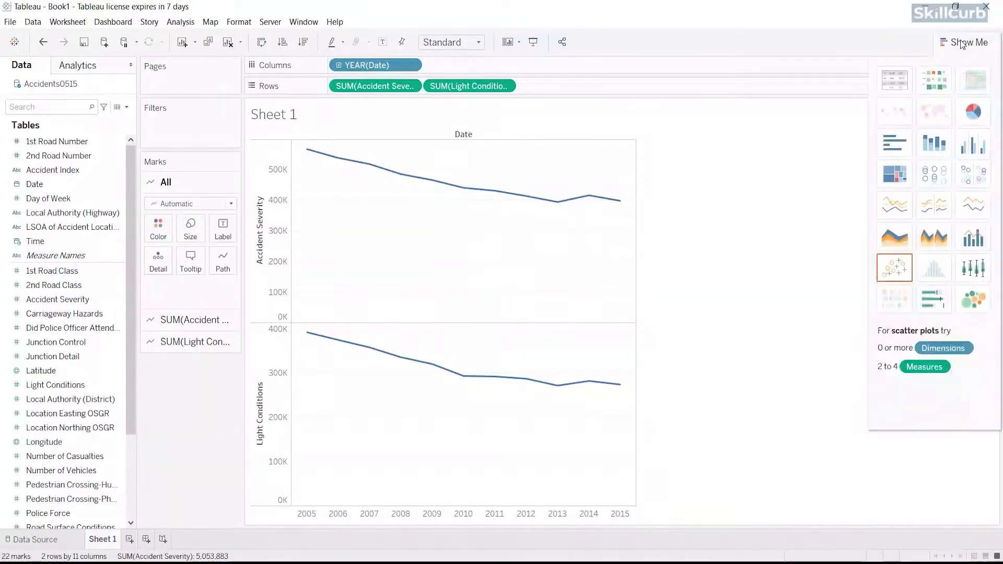
left_click(972, 241)
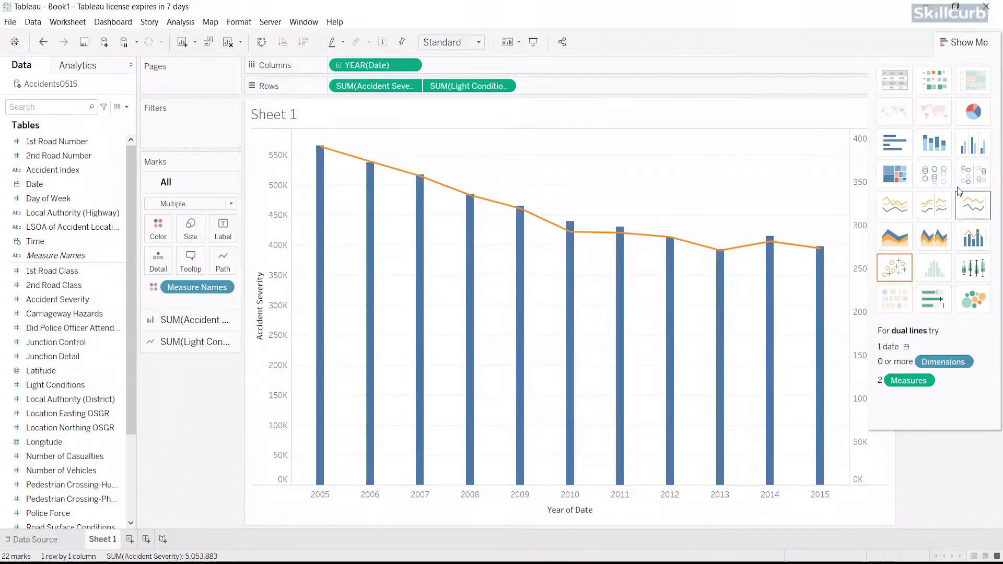
left_click(968, 44)
Title the sheet 'Accident severity vs Light conditions' in bold
double_click(318, 124)
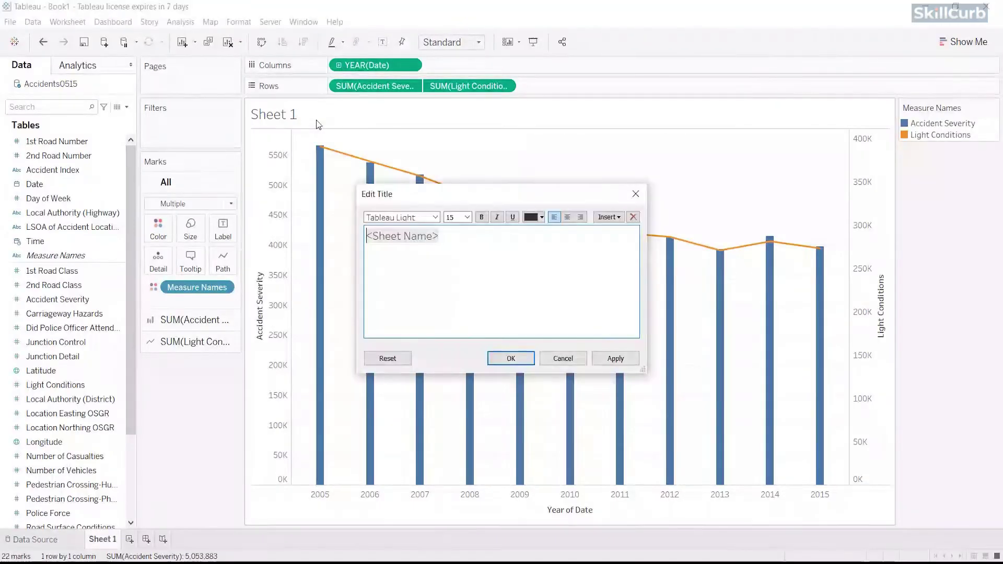
type("Accident severity vs Light conditions")
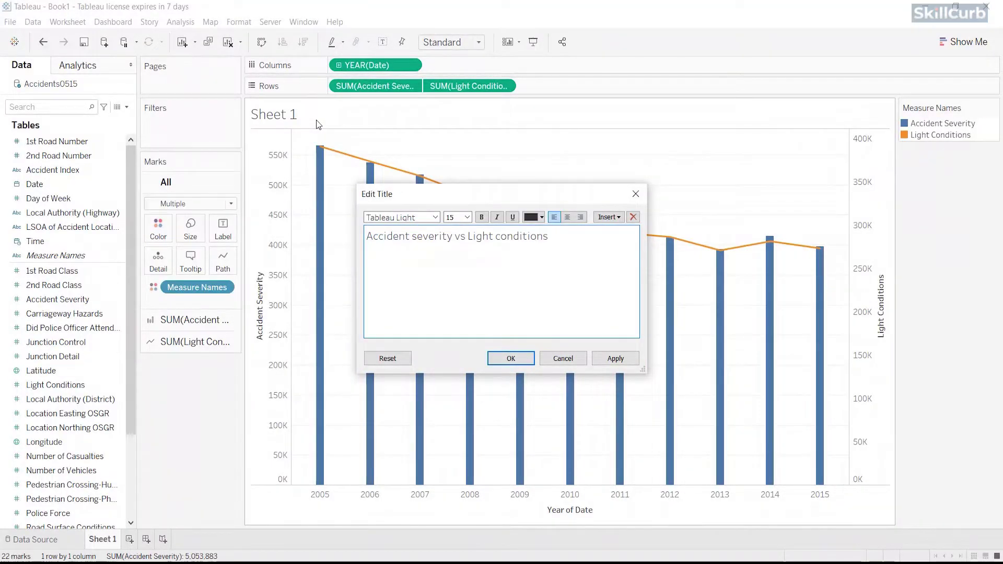
key("ctrl+a")
key("ctrl+b")
left_click(511, 358)
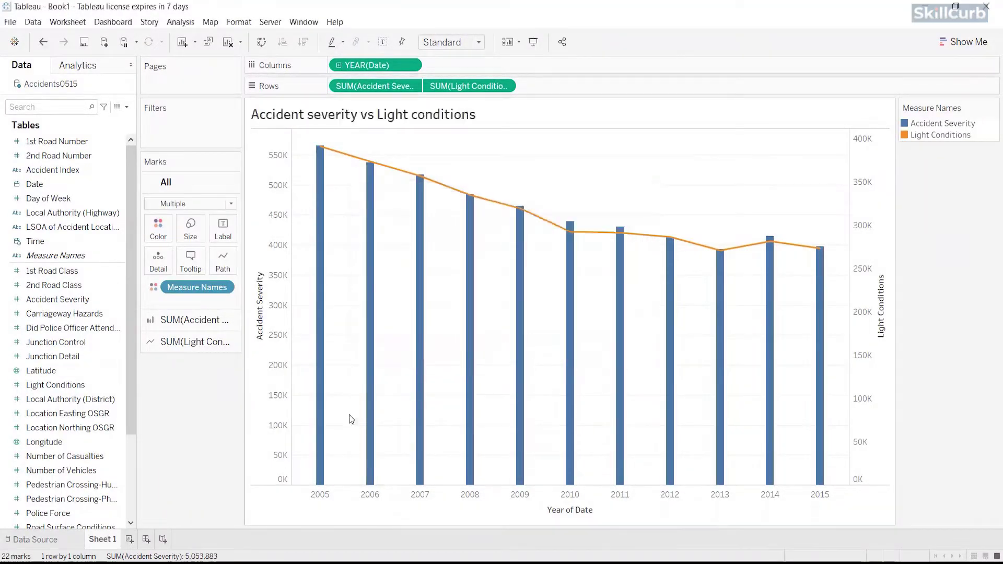
left_click(129, 539)
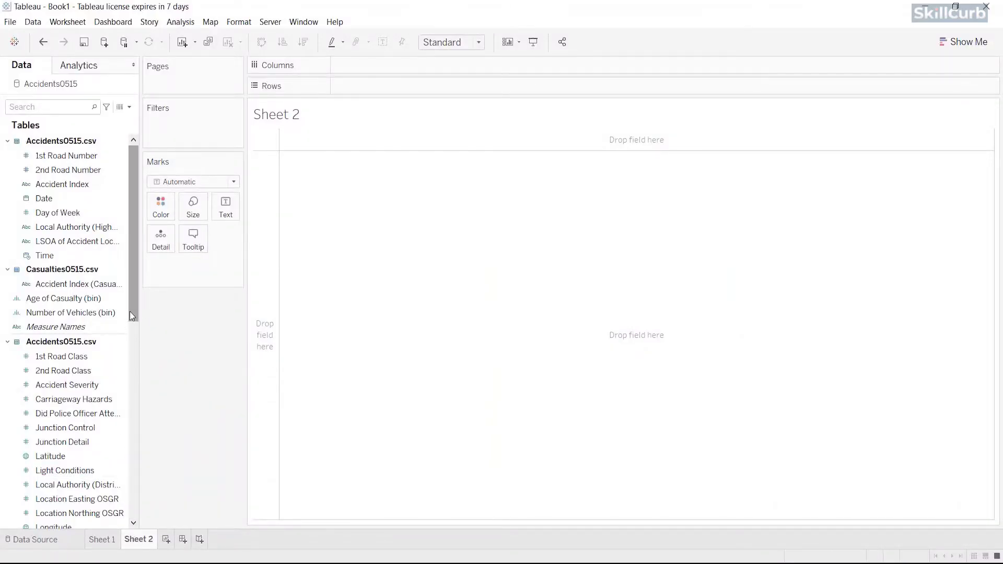
Build a histogram of Age of Casualty on Sheet 2
left_click_drag(129, 311, 116, 448)
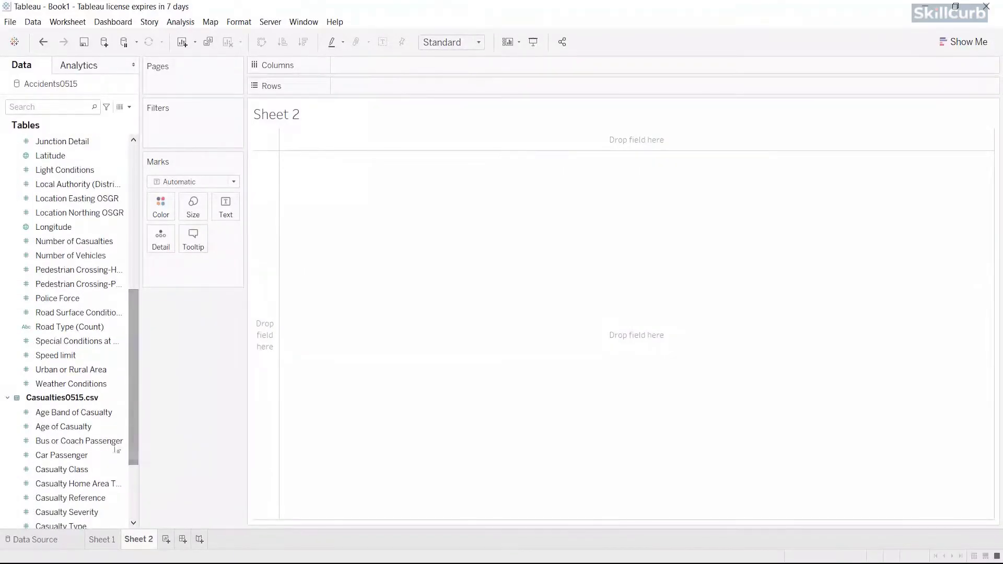
left_click(77, 427)
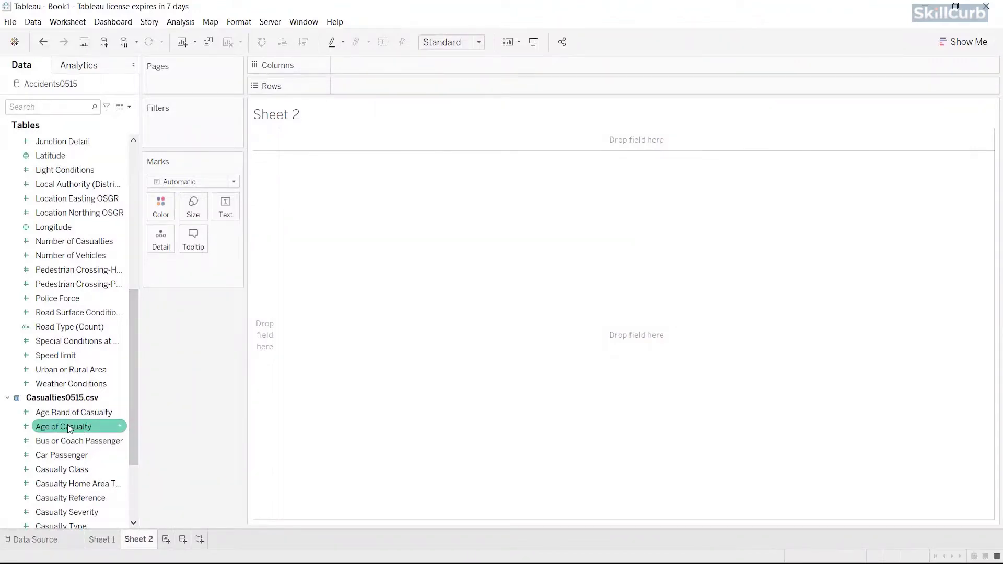
double_click(68, 424)
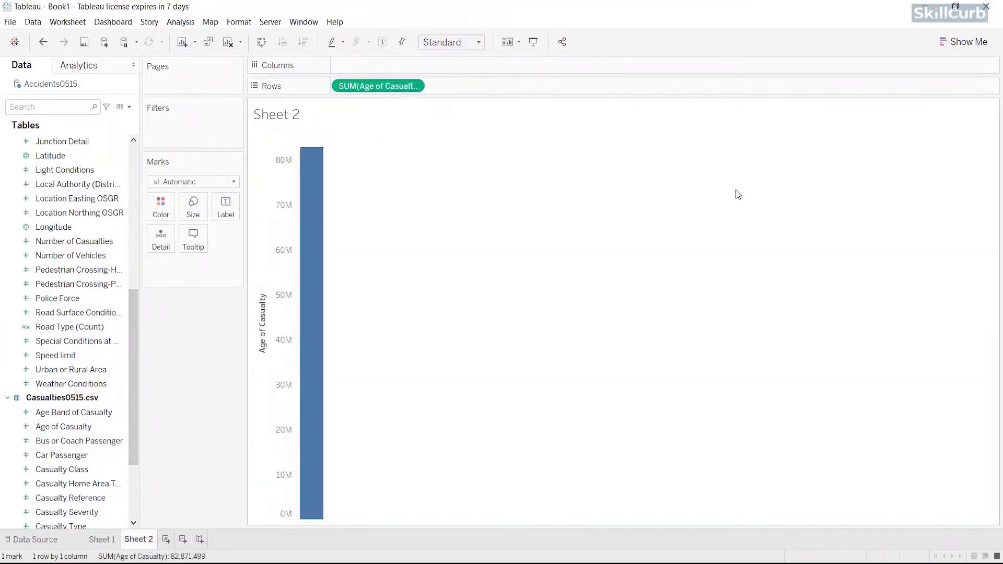
left_click(964, 42)
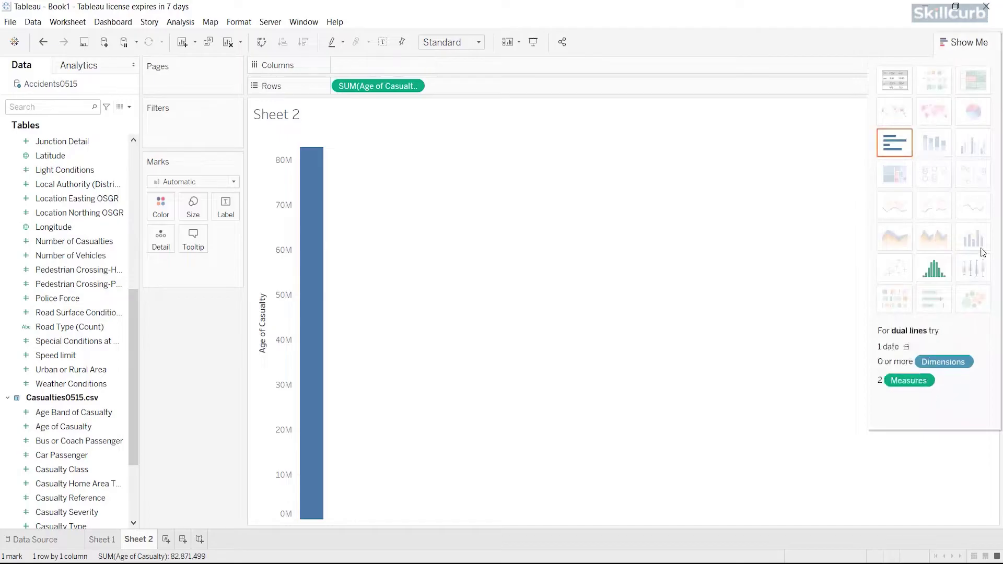
left_click(940, 272)
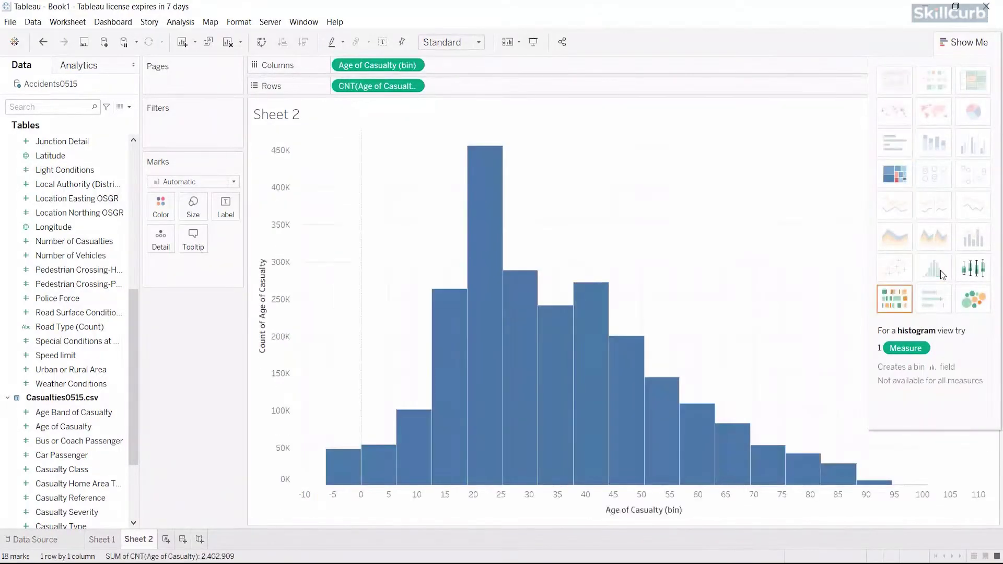
mouse_move(635, 345)
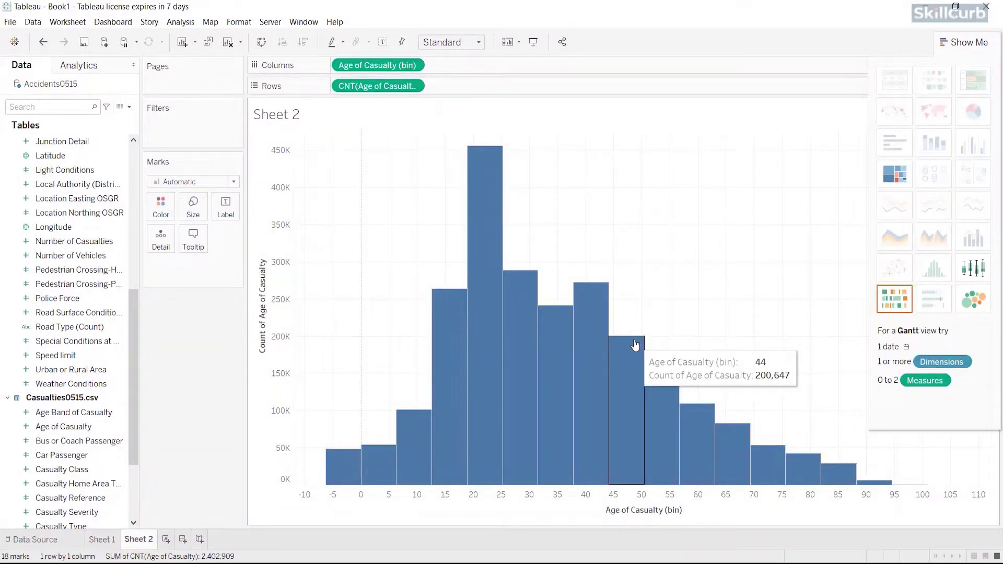
Retitle the sheet 'Casualty count by age'
double_click(426, 117)
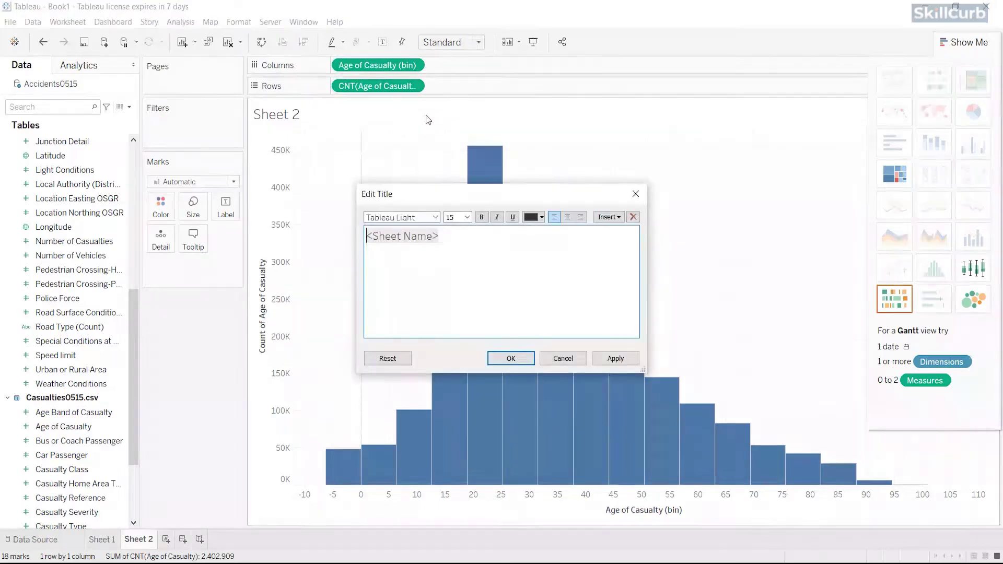
type("C")
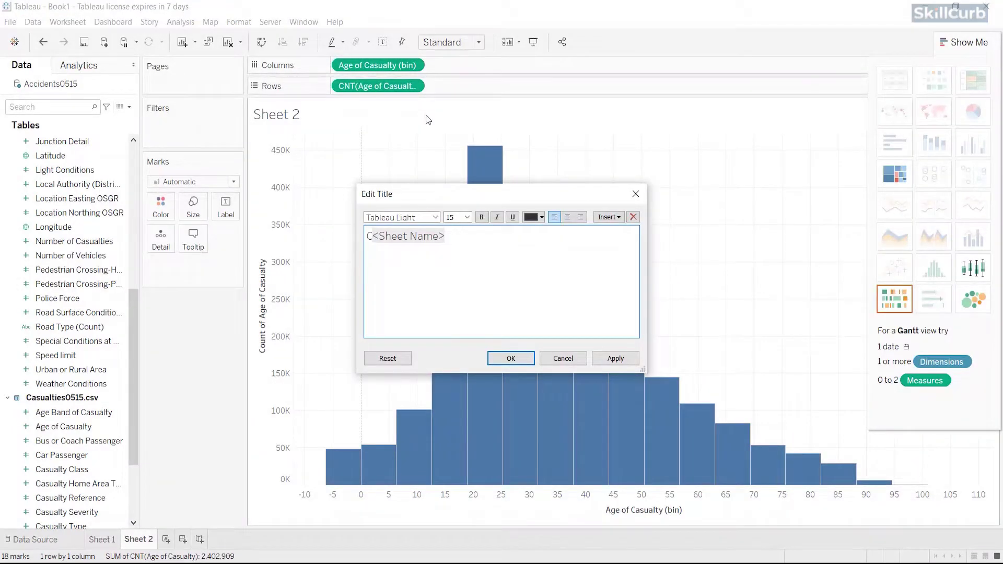
type("asualty c")
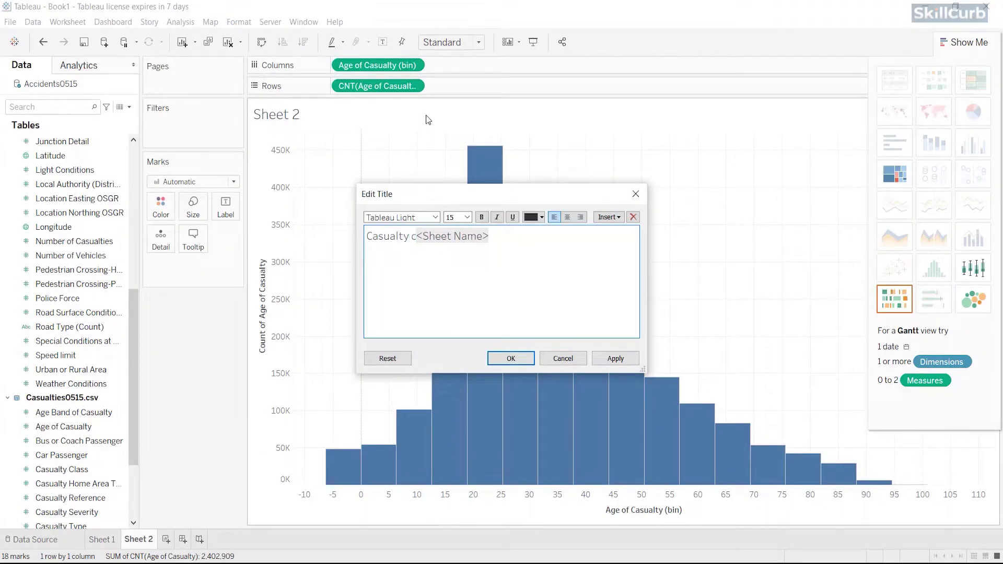
type("ount by age")
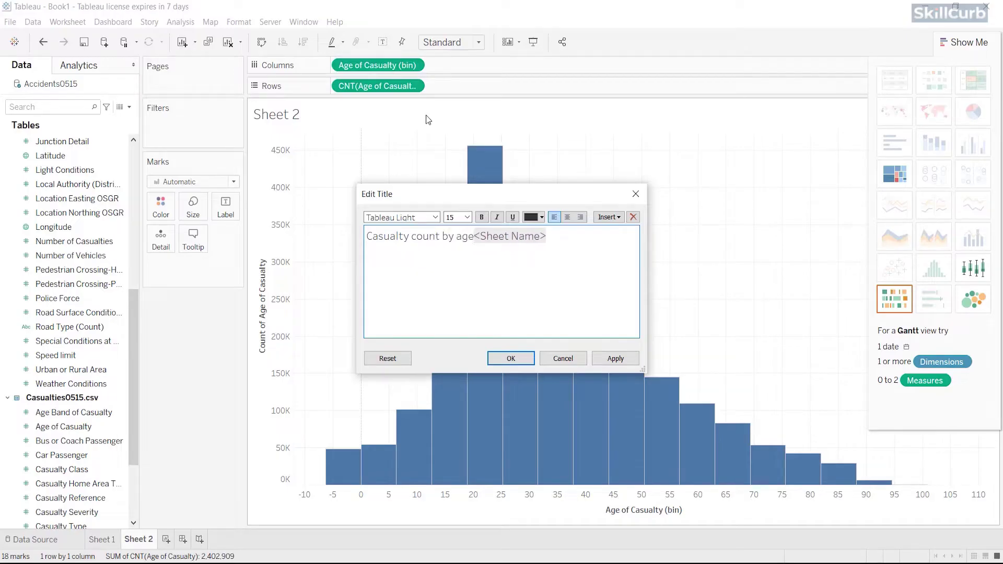
key("Delete")
key("ctrl+a")
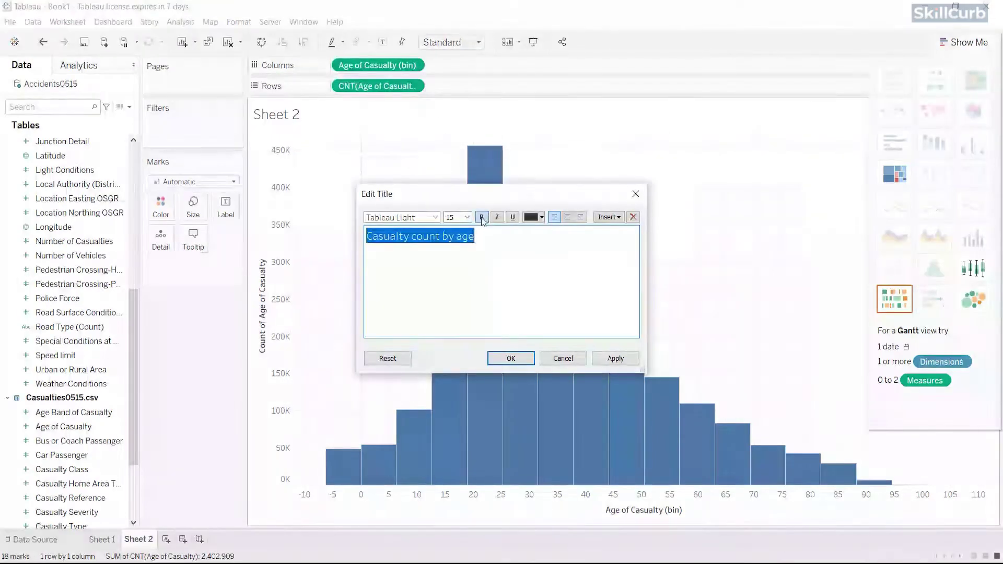
left_click(615, 359)
left_click(512, 359)
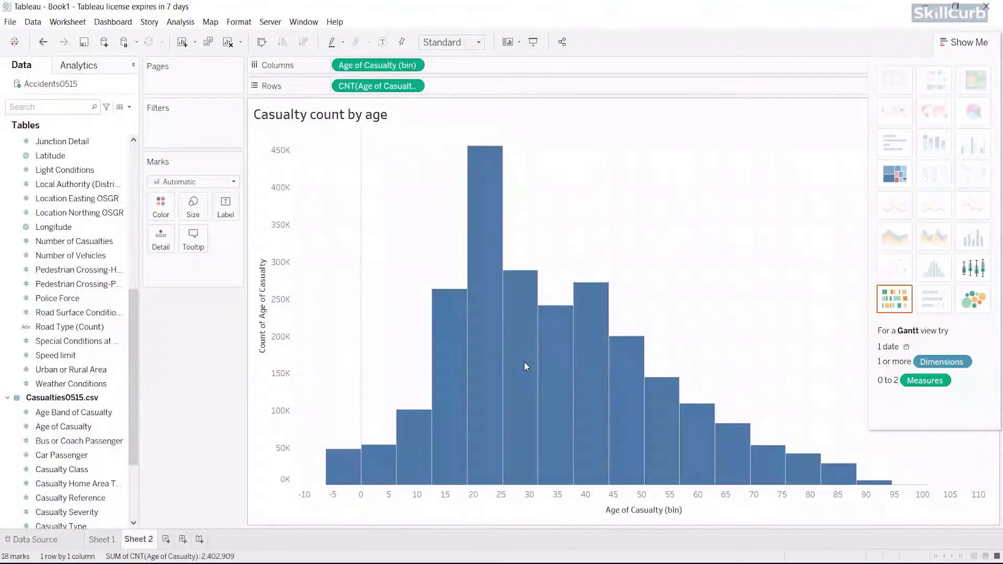
left_click(166, 539)
Show every measure's total in a text table on Sheet 3
scroll(51, 325, "up", 5)
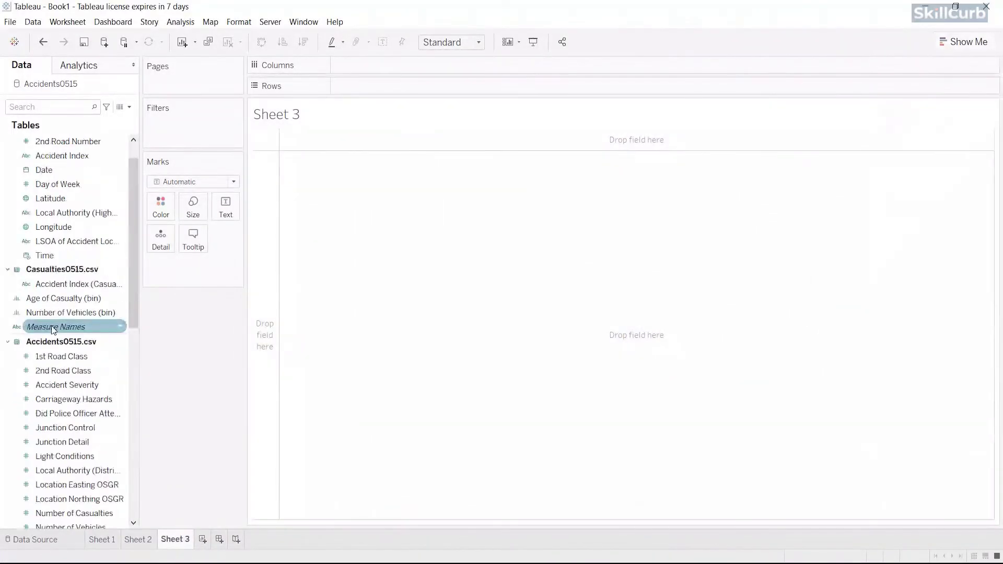
double_click(51, 327)
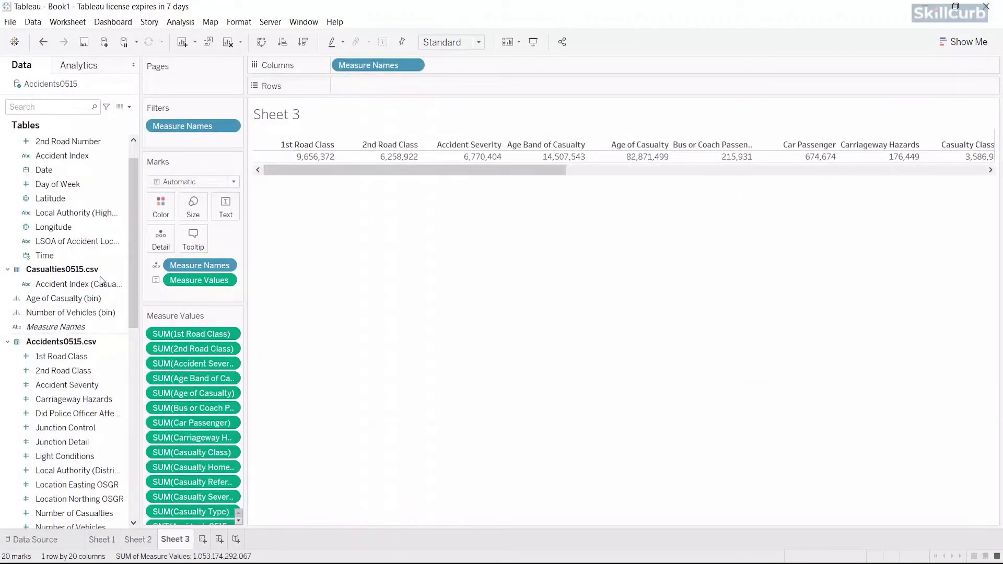
left_click_drag(133, 249, 134, 234)
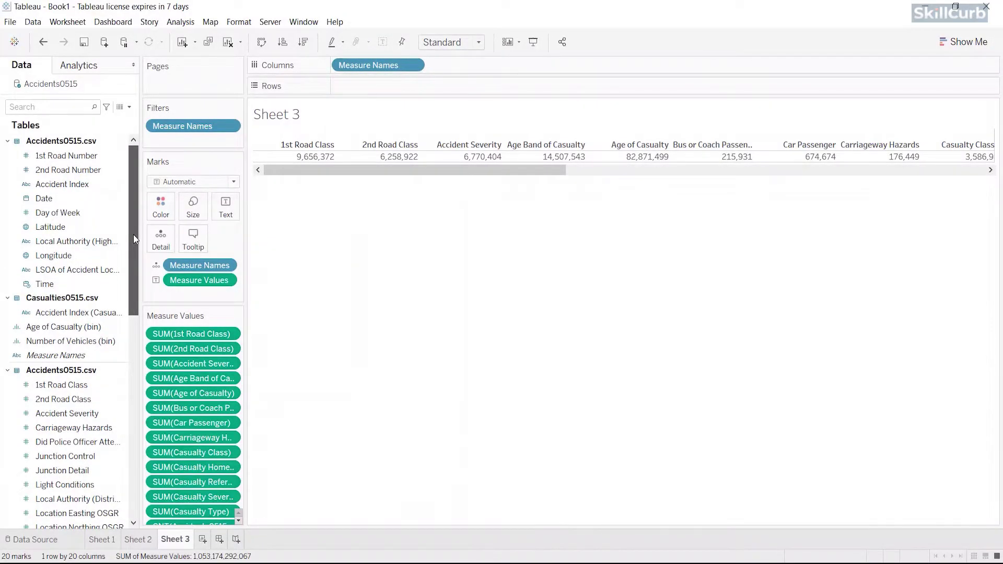
left_click_drag(133, 237, 138, 282)
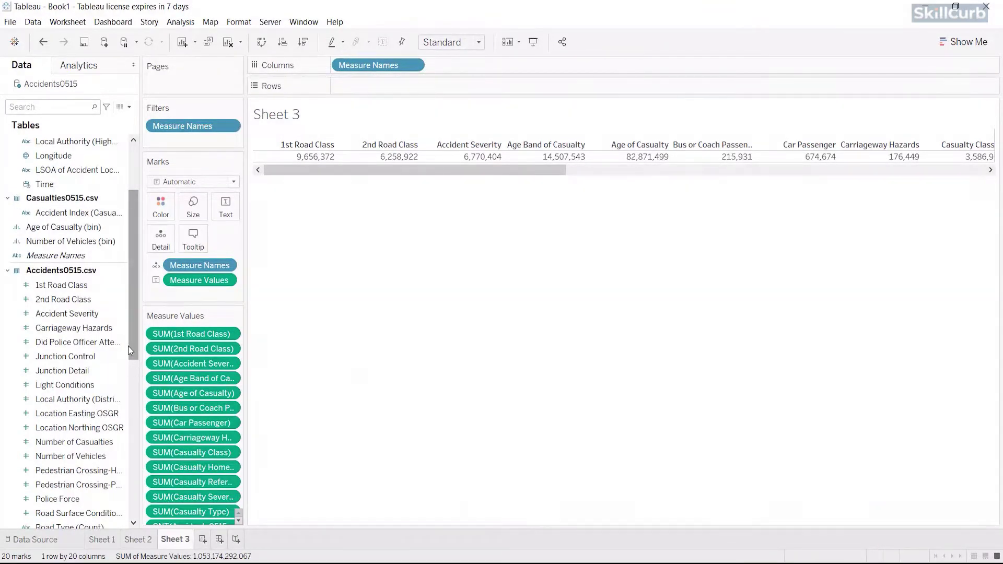
left_click_drag(134, 345, 134, 438)
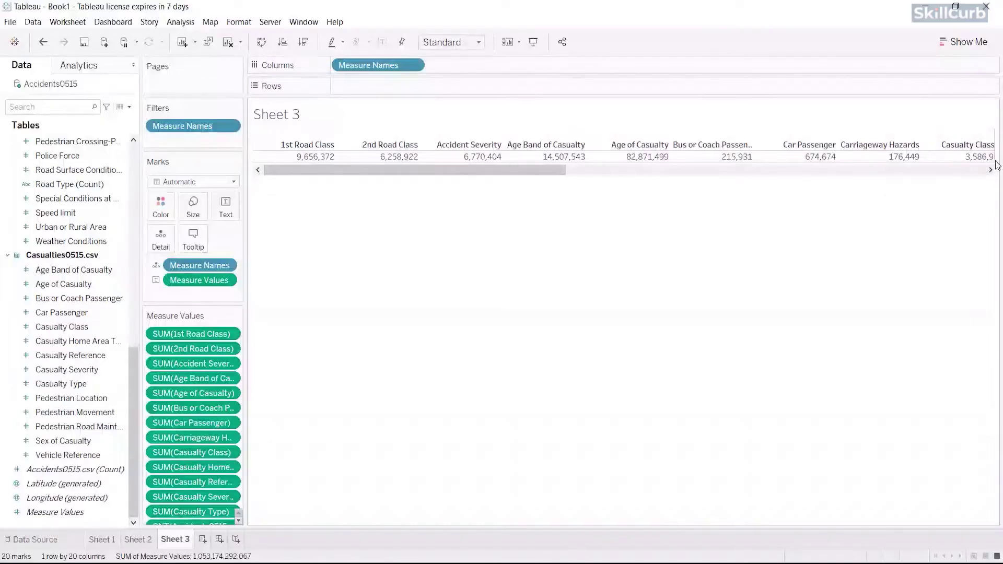
key("ctrl+Up")
Filter Measure Names to eight measures, including Weather Conditions, and widen the columns
left_click(235, 126)
left_click(190, 139)
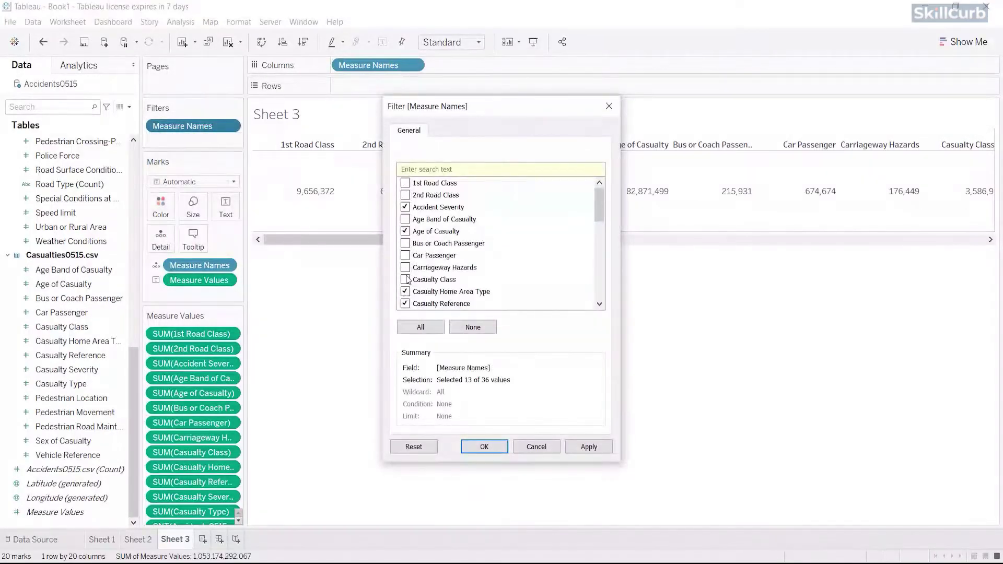
left_click_drag(600, 201, 609, 244)
left_click(405, 231)
left_click(405, 243)
left_click(405, 255)
left_click(405, 280)
scroll(496, 246, "down", 5)
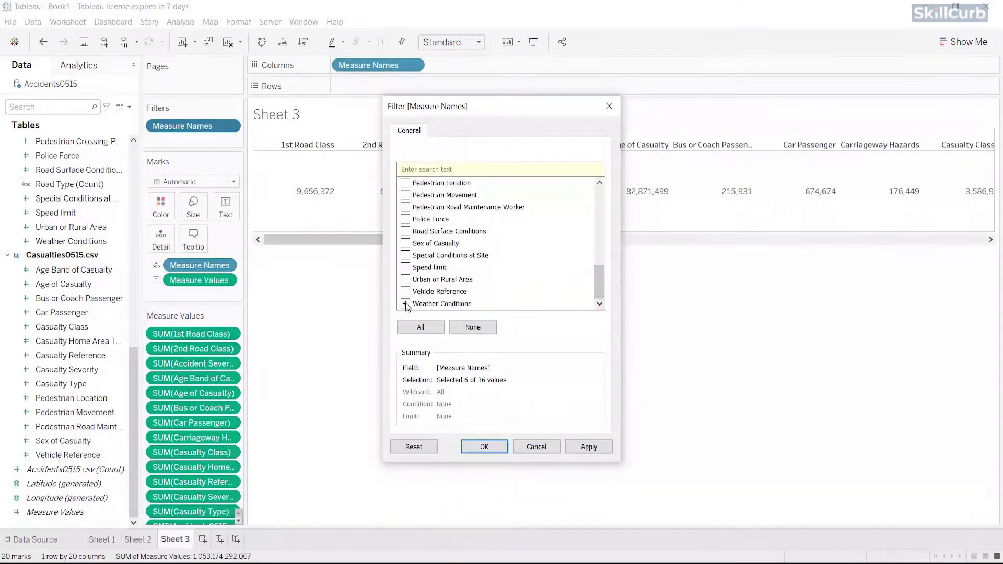
left_click(405, 219)
left_click(485, 447)
left_click_drag(671, 197, 746, 194)
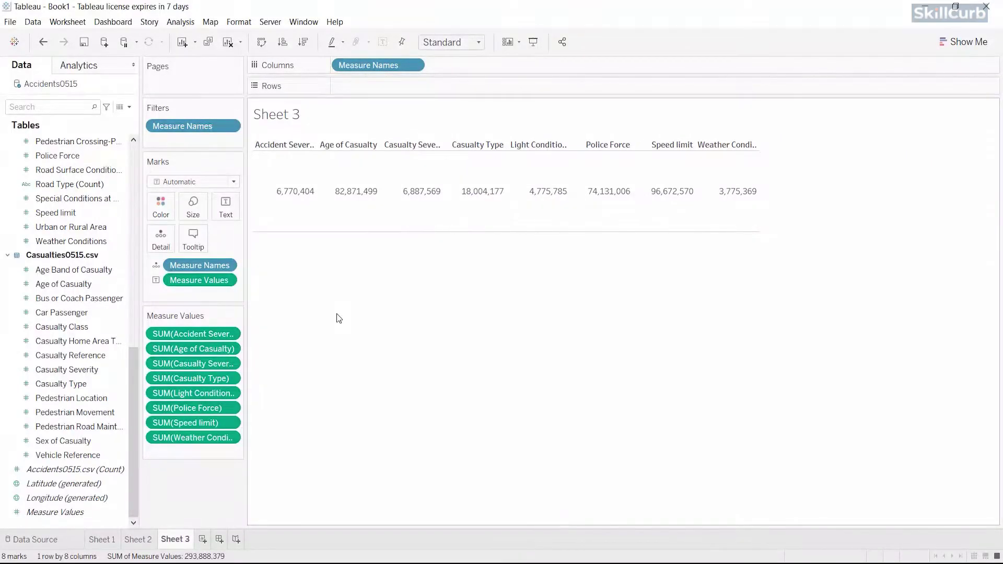
Shade the table values grey and give the headers teal shading with bold text
mouse_move(302, 230)
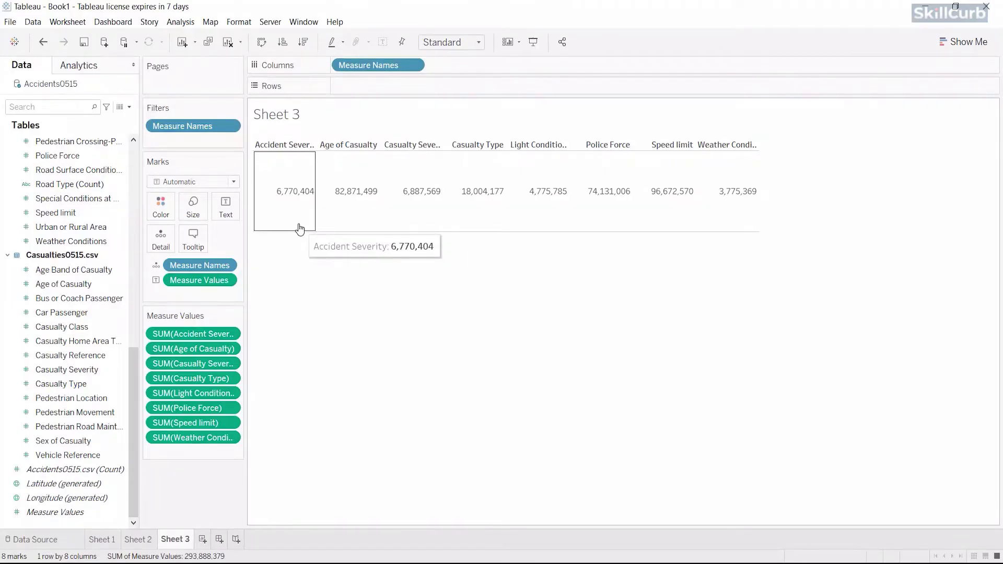
right_click(299, 229)
left_click(320, 291)
left_click(48, 88)
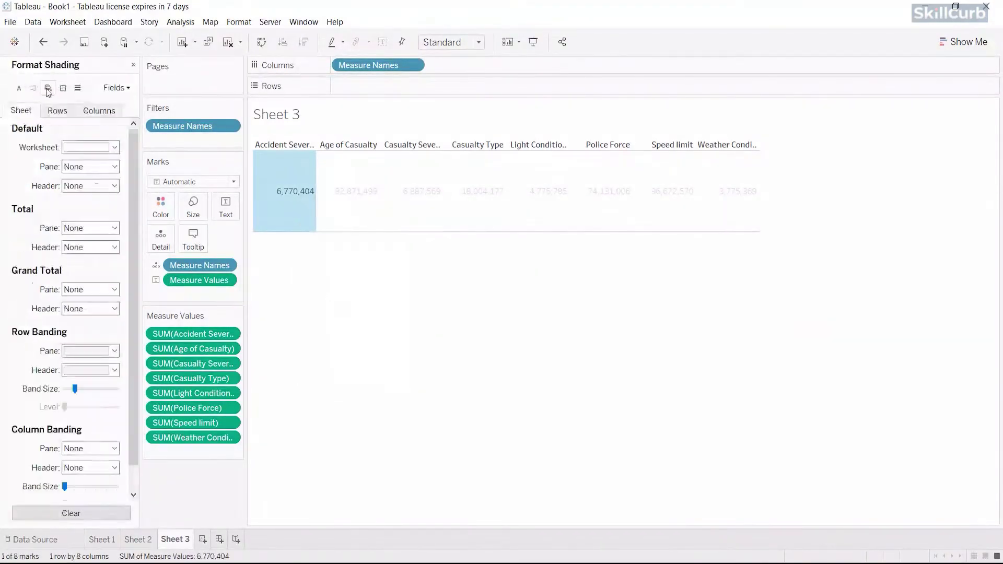
left_click(91, 167)
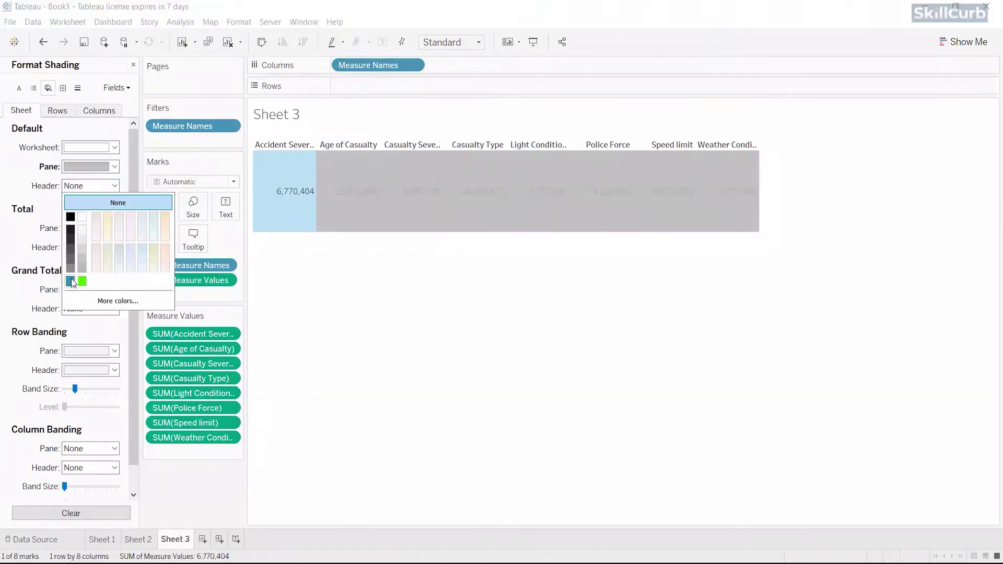
left_click(71, 282)
left_click(19, 87)
left_click(95, 167)
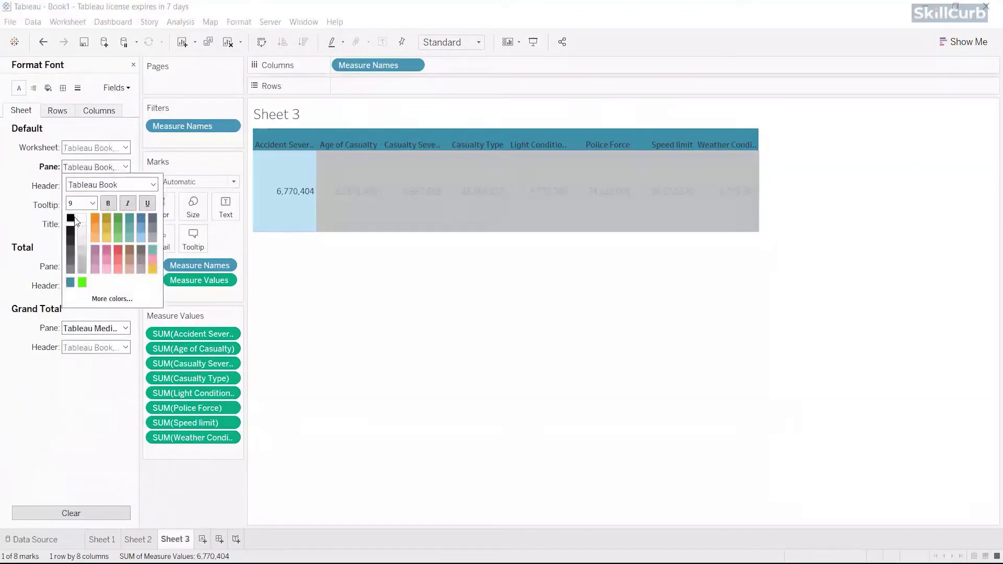
left_click(108, 203)
left_click(95, 186)
Centre the values both ways, add solid column grid lines, and shorten the row
left_click(108, 223)
left_click(34, 87)
left_click(96, 147)
left_click(94, 195)
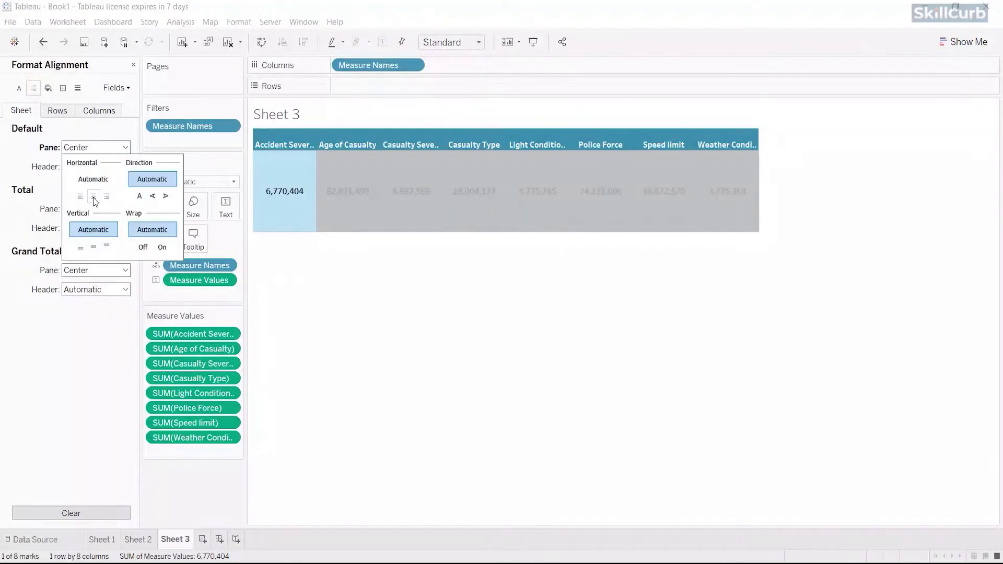
left_click(94, 246)
left_click(77, 88)
left_click(126, 186)
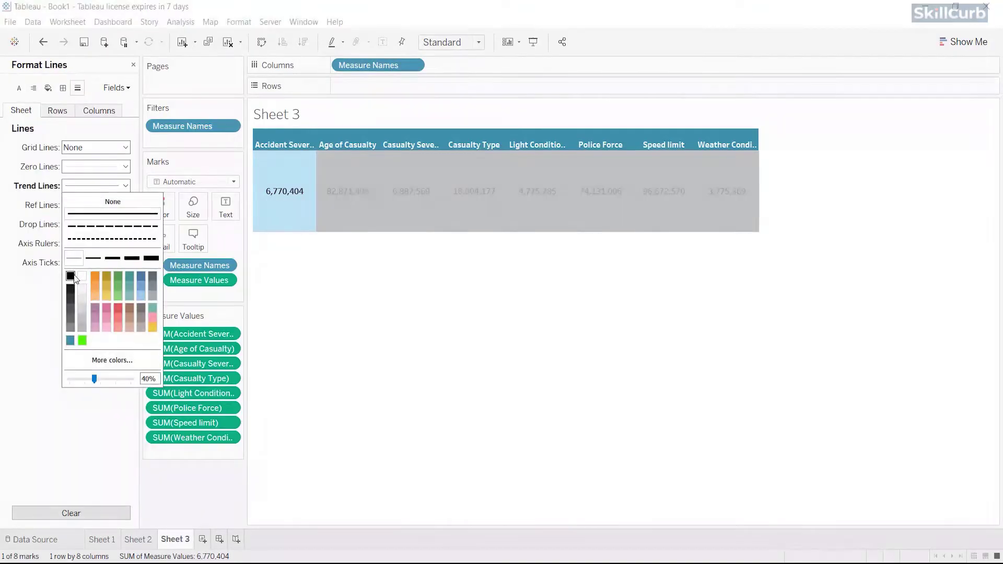
left_click(105, 147)
left_click(113, 175)
left_click_drag(502, 232, 501, 204)
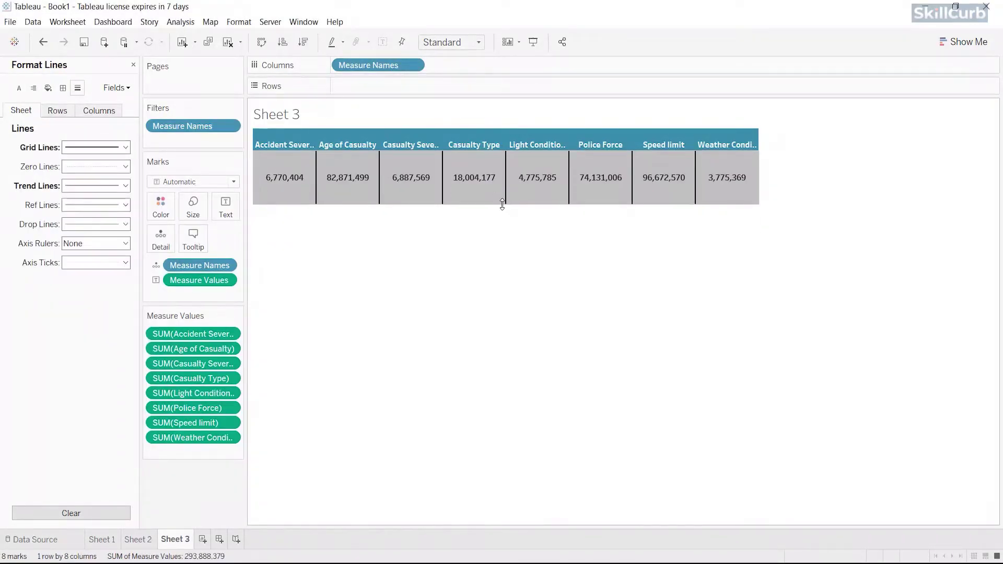
Title the sheet 'Summary of incident' in bold
double_click(291, 118)
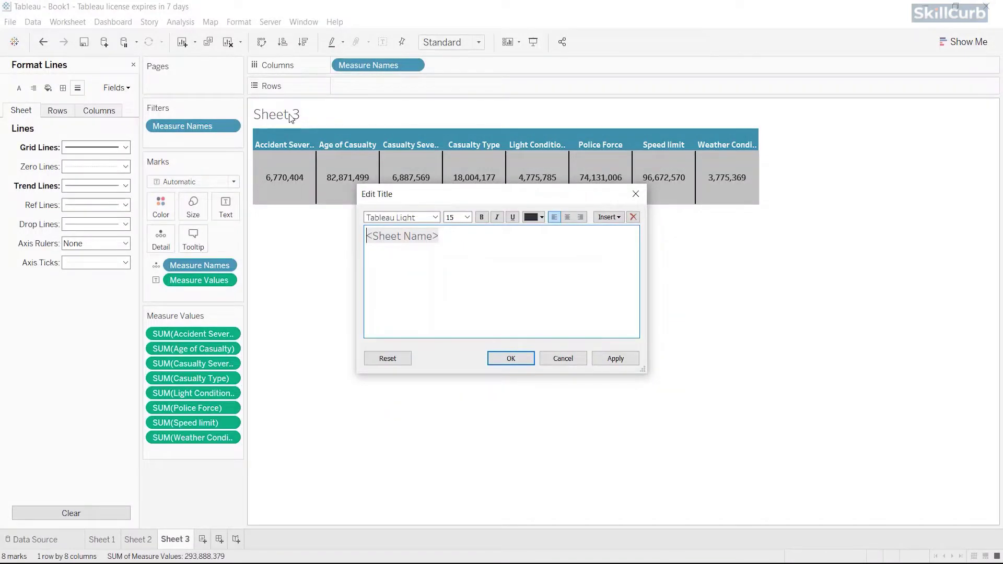
type("Summary ")
type("of incident")
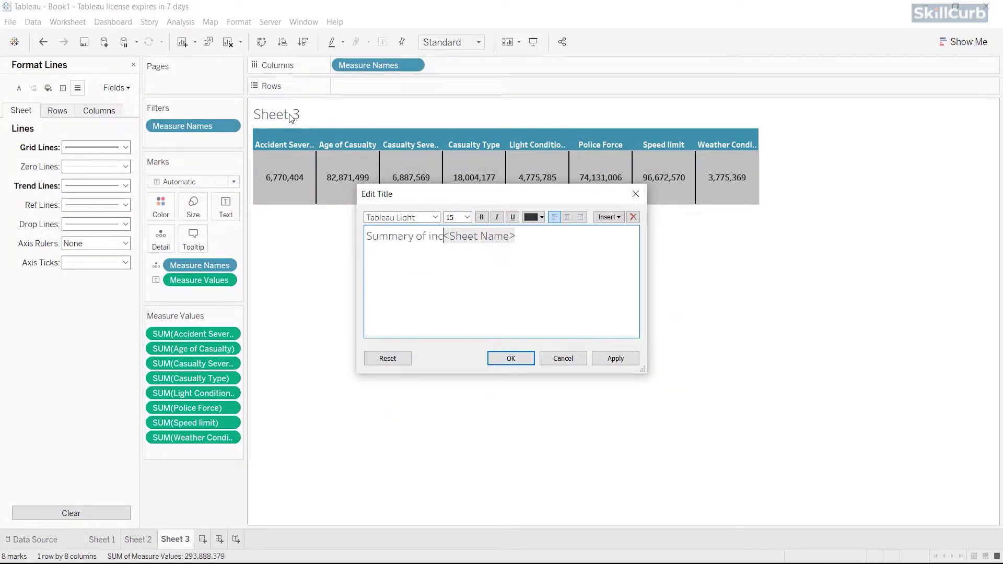
key("Delete")
key("ctrl+a")
key("ctrl+b")
left_click(510, 358)
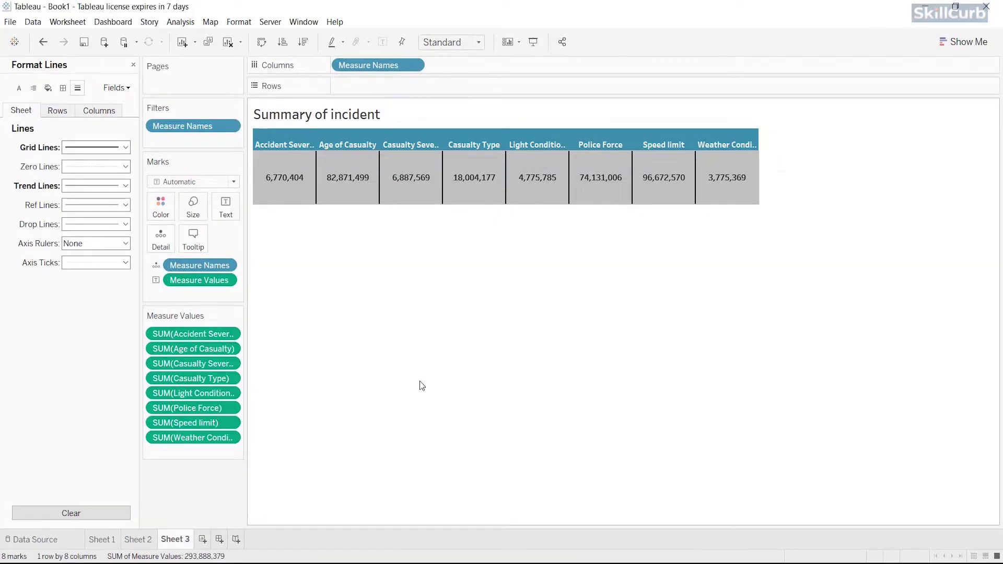
Create Dashboard 1 with Automatic size and a vertical container filling the canvas
left_click(220, 540)
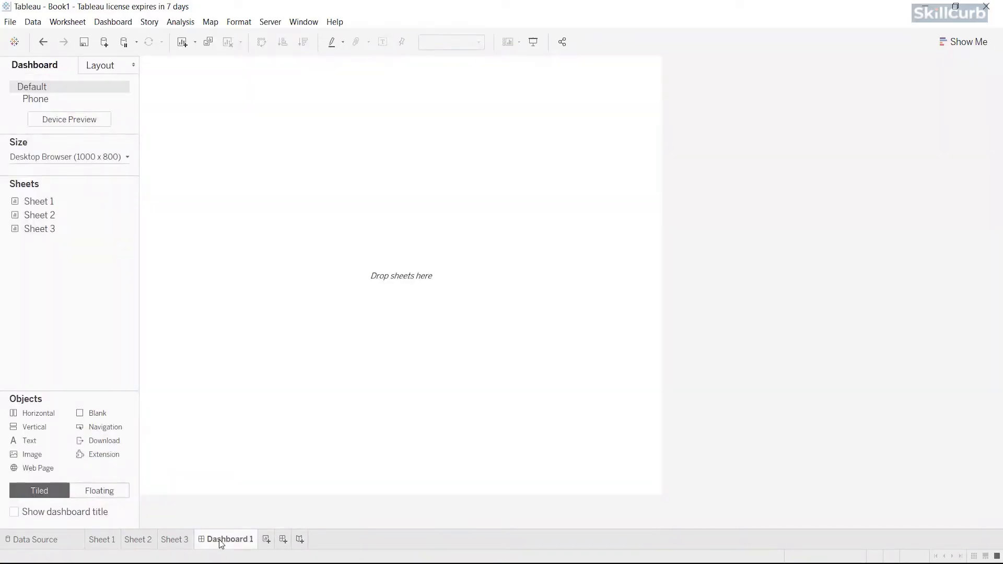
left_click(126, 159)
left_click(128, 179)
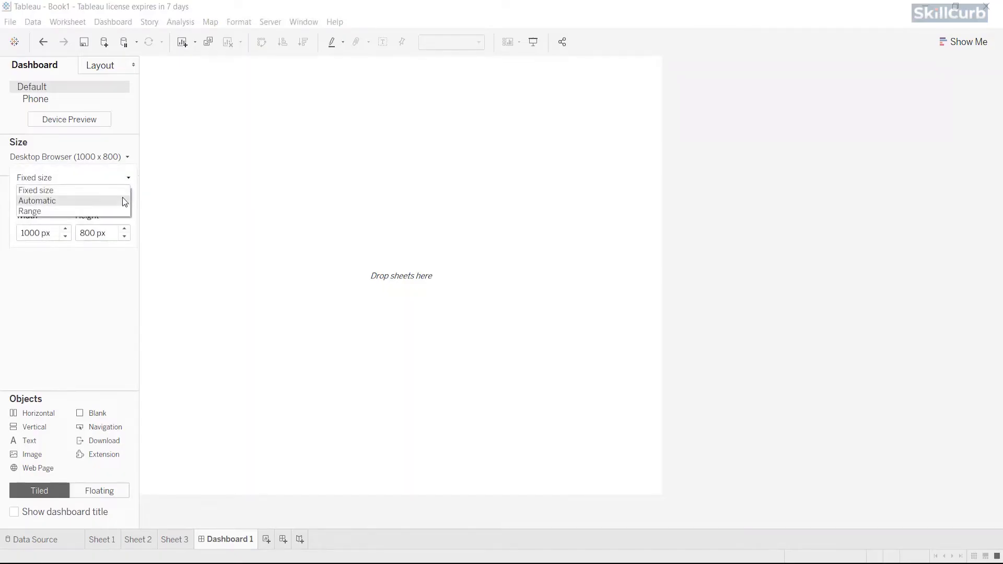
left_click(122, 197)
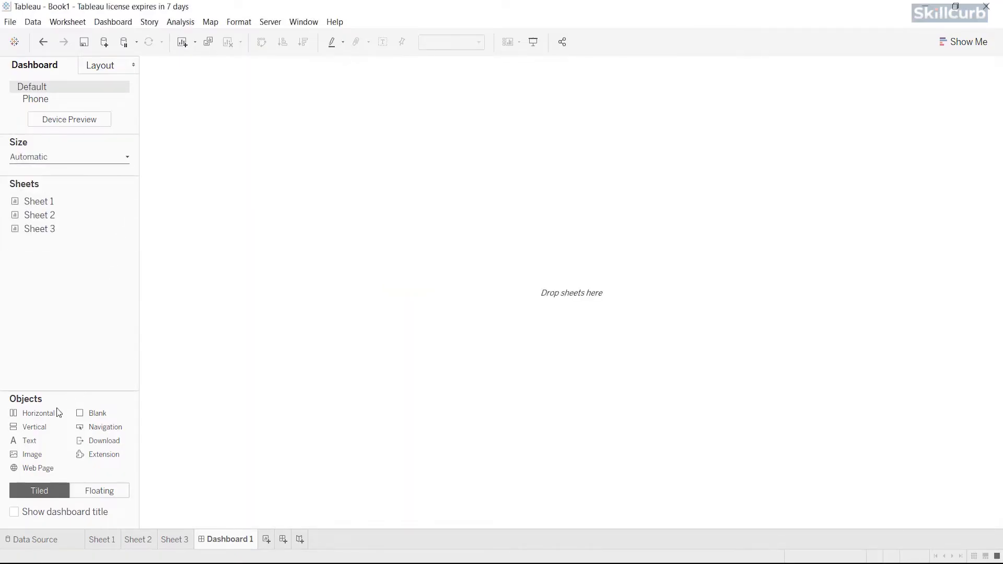
left_click_drag(50, 416, 314, 329)
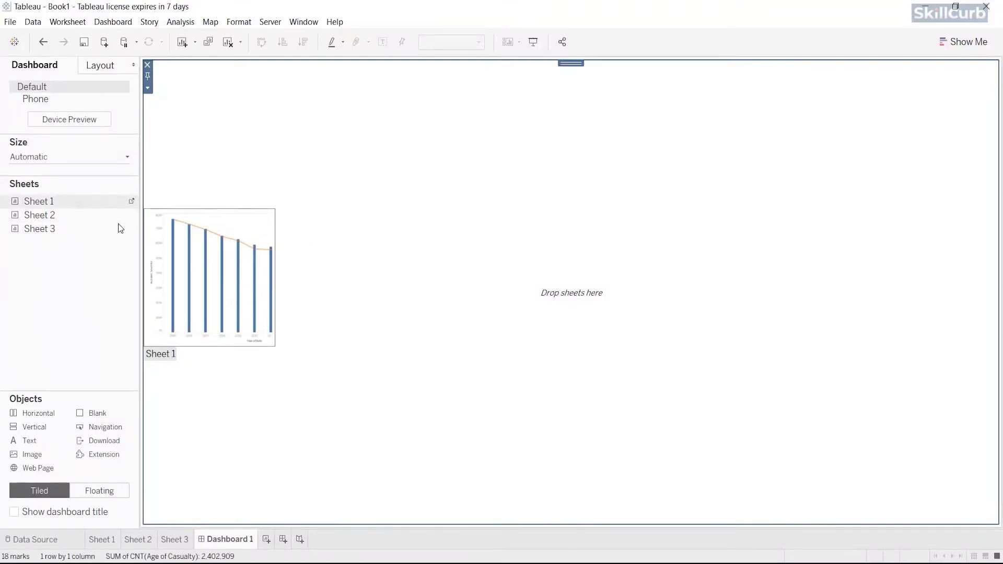
Place the Summary of incident table, the severity chart above it, and the histogram beside that chart
left_click_drag(131, 225, 280, 343)
left_click_drag(39, 202, 203, 185)
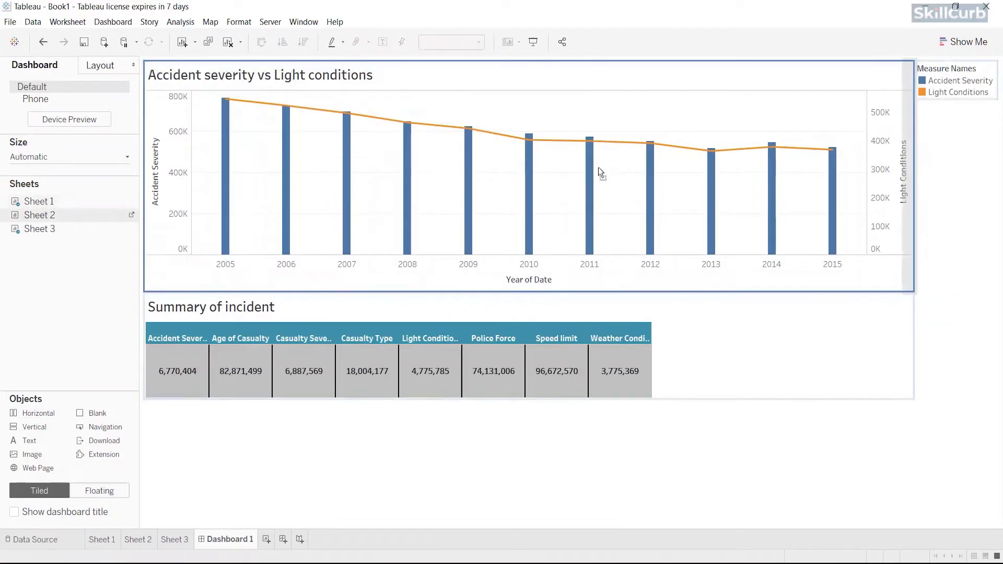
left_click_drag(76, 213, 625, 204)
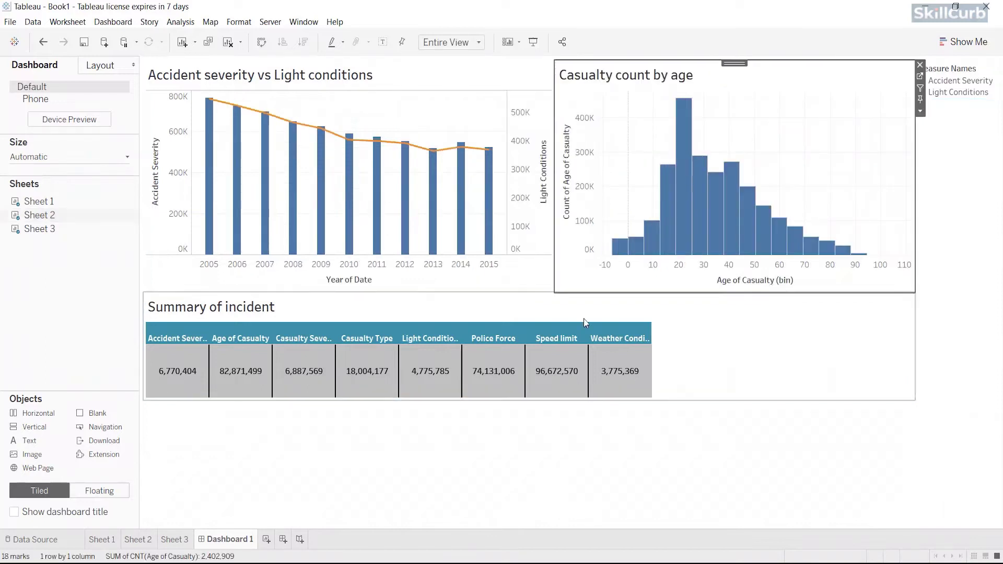
left_click(544, 402)
left_click_drag(36, 444, 317, 67)
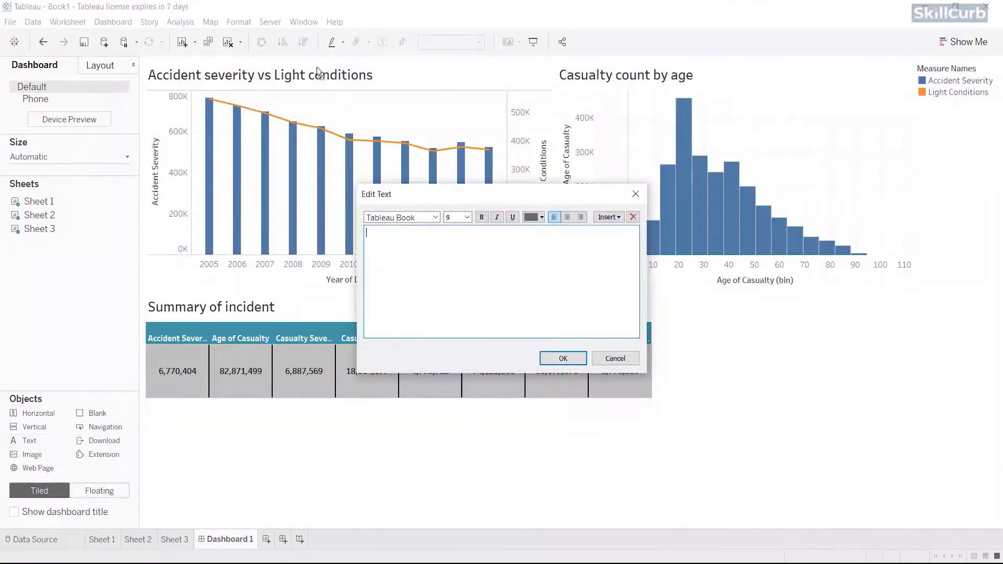
Add the heading 'Mobility hazards dashboard' in bold red 20-point Tableau Semibold
type("Mobility hazardsdashboard")
key("ctrl+a")
left_click(482, 217)
left_click(467, 217)
left_click(469, 306)
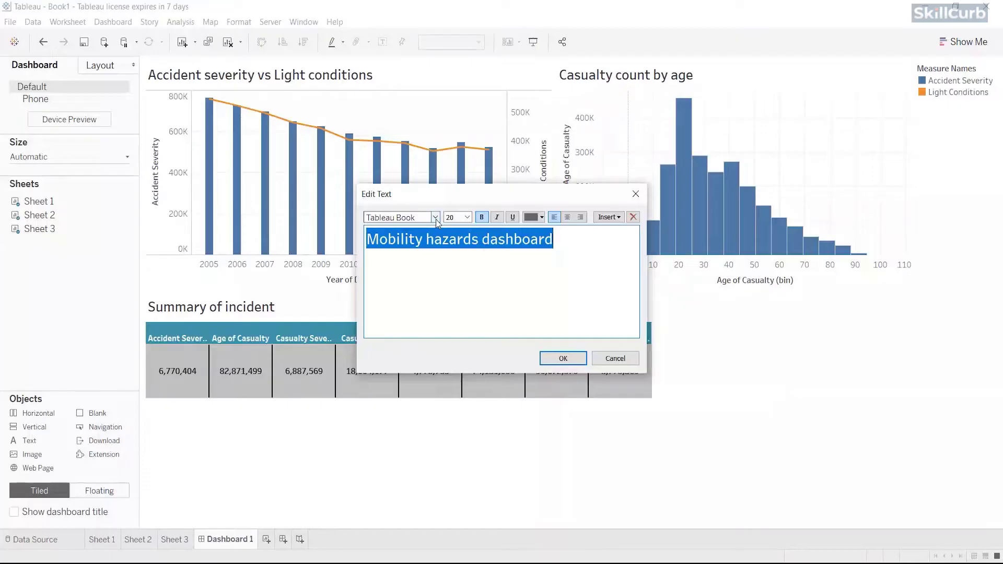
left_click(435, 216)
left_click(402, 253)
left_click(542, 217)
left_click(615, 234)
left_click(563, 358)
Centre the heading, shrink its area, make the charts taller, and try the chart filters
left_click_drag(636, 234, 636, 95)
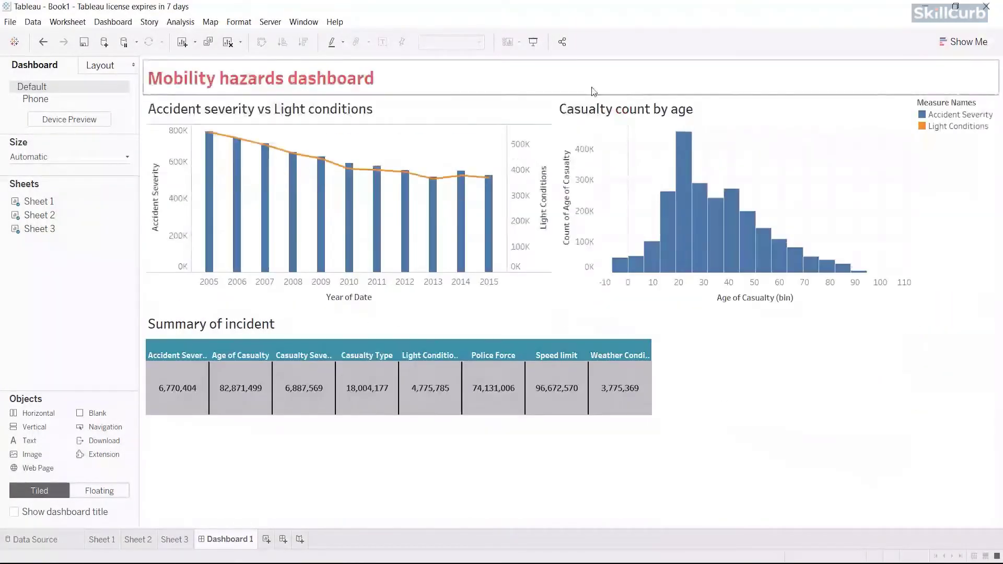
double_click(632, 78)
left_click(566, 217)
left_click(563, 358)
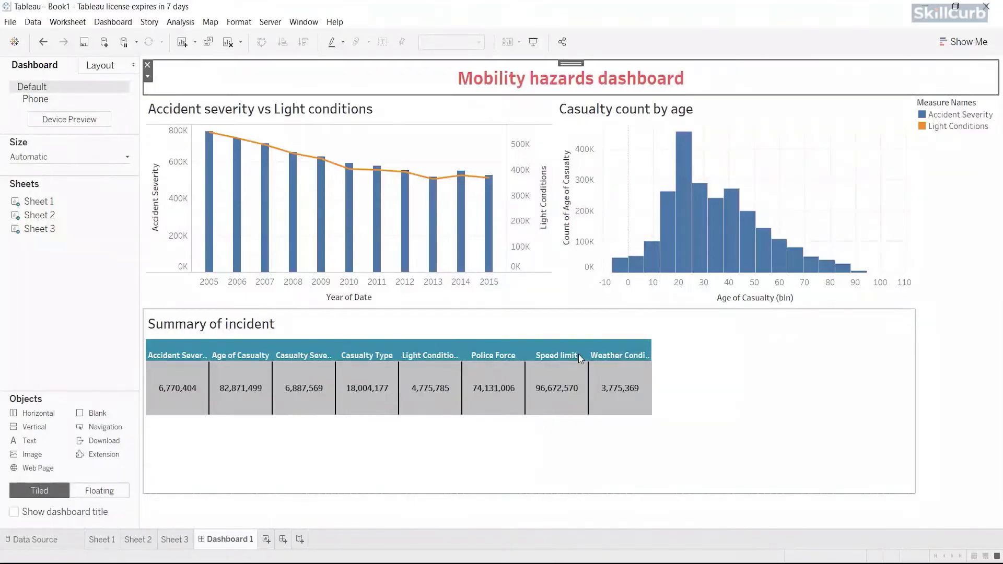
left_click(541, 485)
left_click_drag(555, 310, 649, 380)
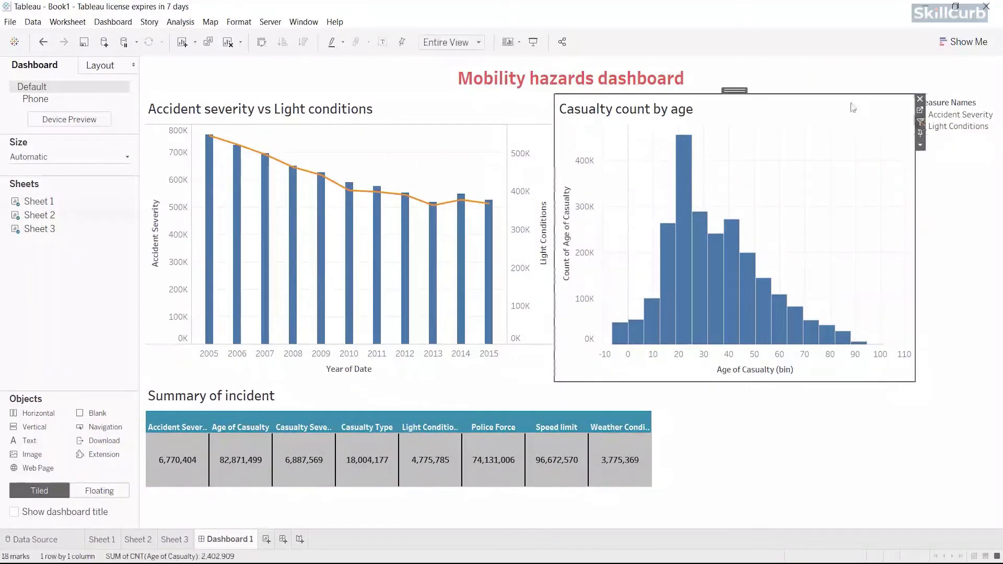
left_click(754, 303)
left_click(266, 155)
key("Escape")
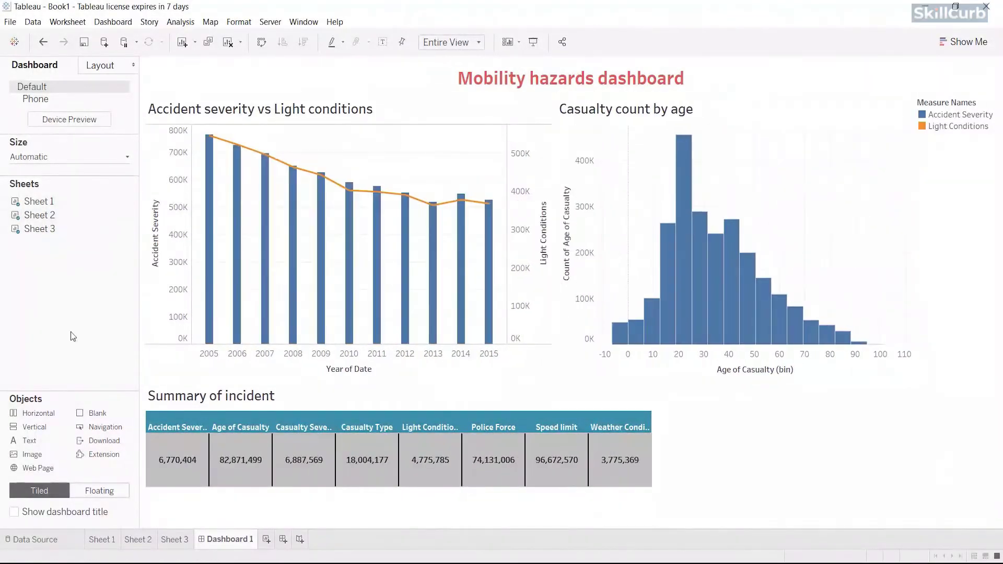
Start Story 1 and switch its size to Automatic
left_click(300, 539)
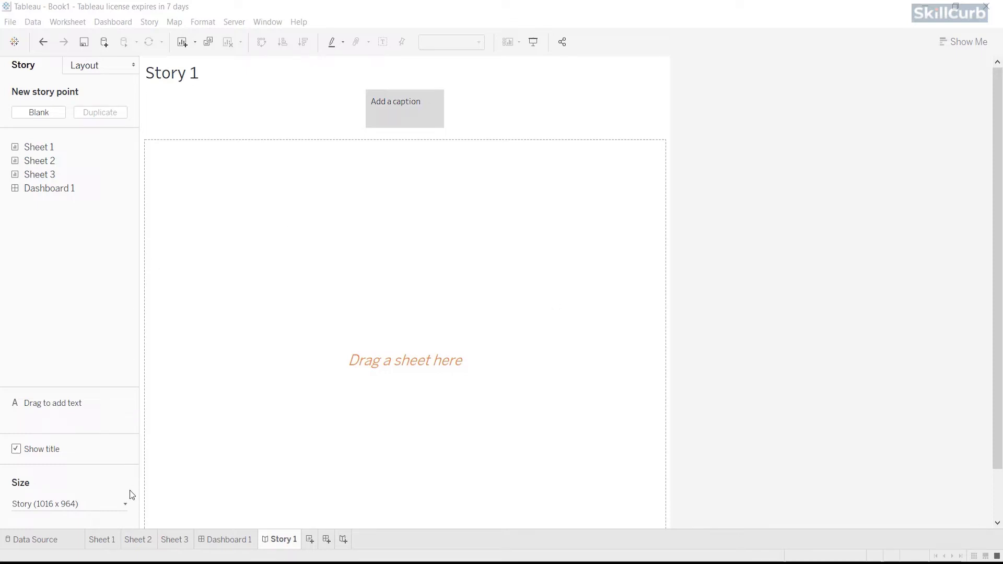
left_click(125, 504)
left_click(129, 428)
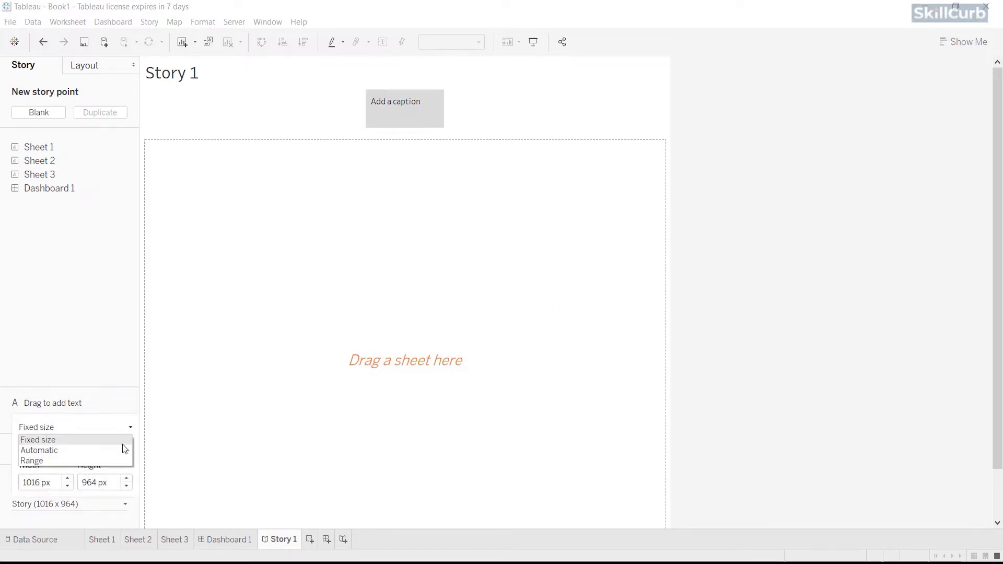
left_click(122, 448)
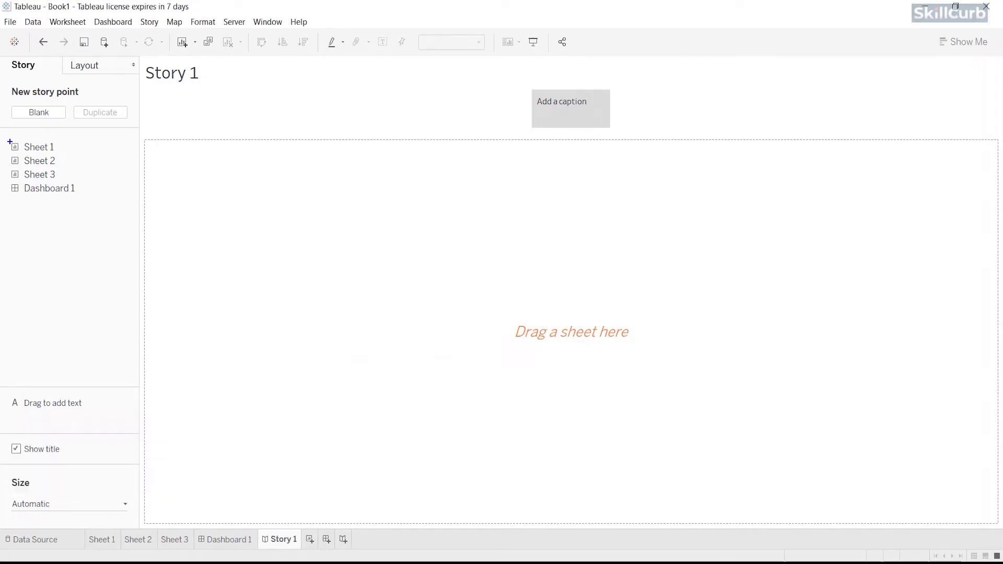
mouse_move(9, 138)
left_mouse_down()
mouse_move(53, 201)
mouse_move(80, 201)
left_mouse_up()
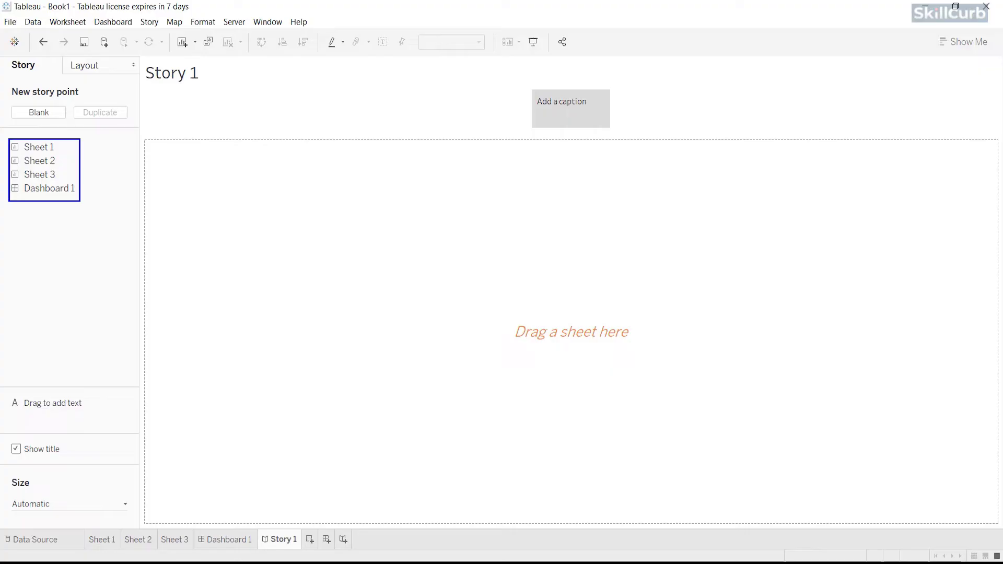
key("Escape")
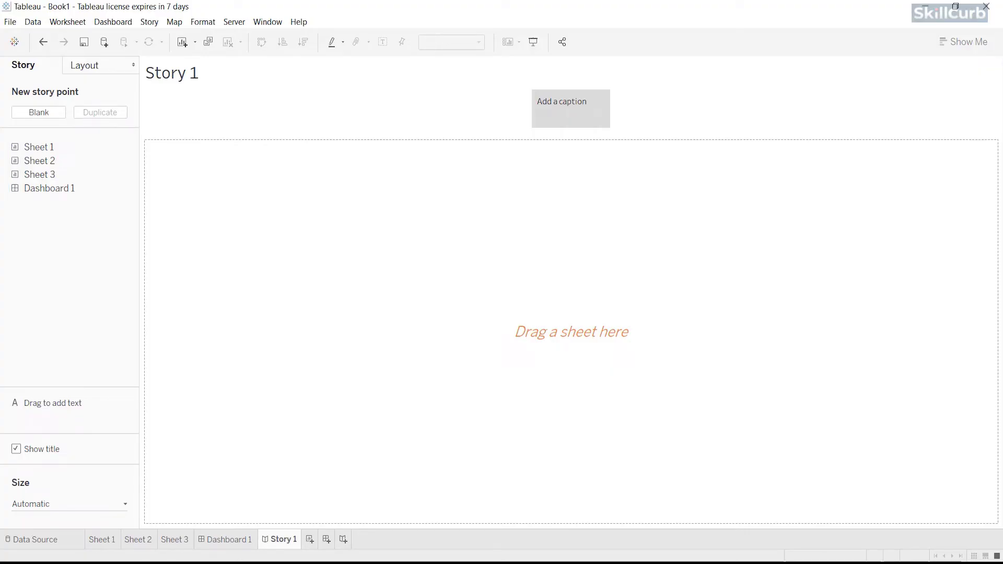
mouse_move(47, 196)
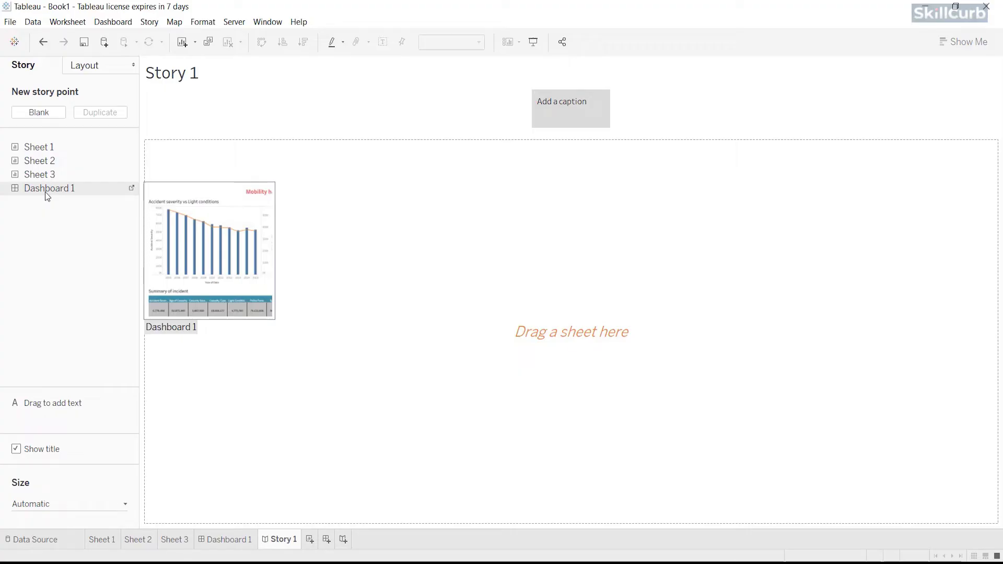
Put Dashboard 1, with its heading, charts and summary table, into Story 1's first point
left_click_drag(46, 194, 537, 200)
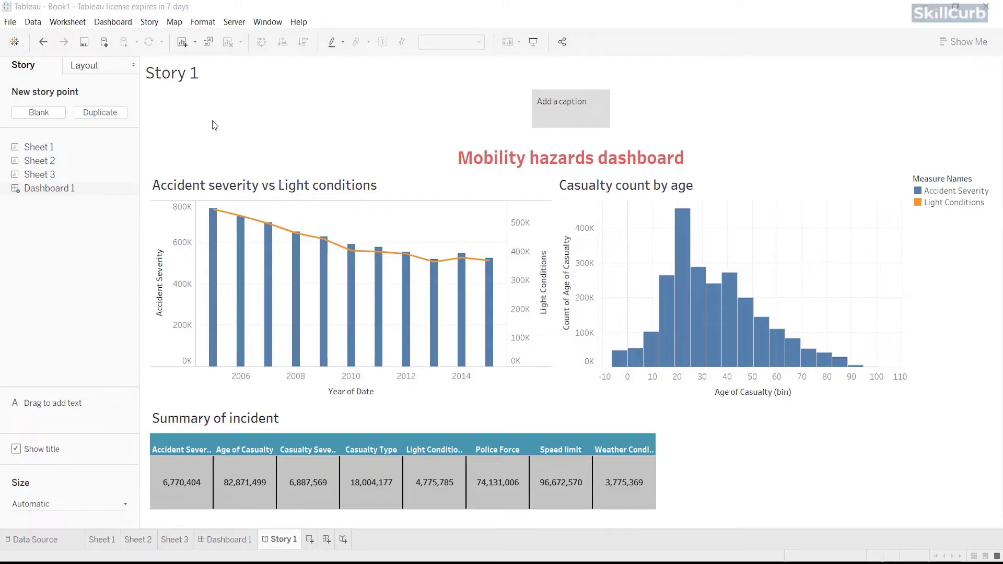
left_click(144, 61)
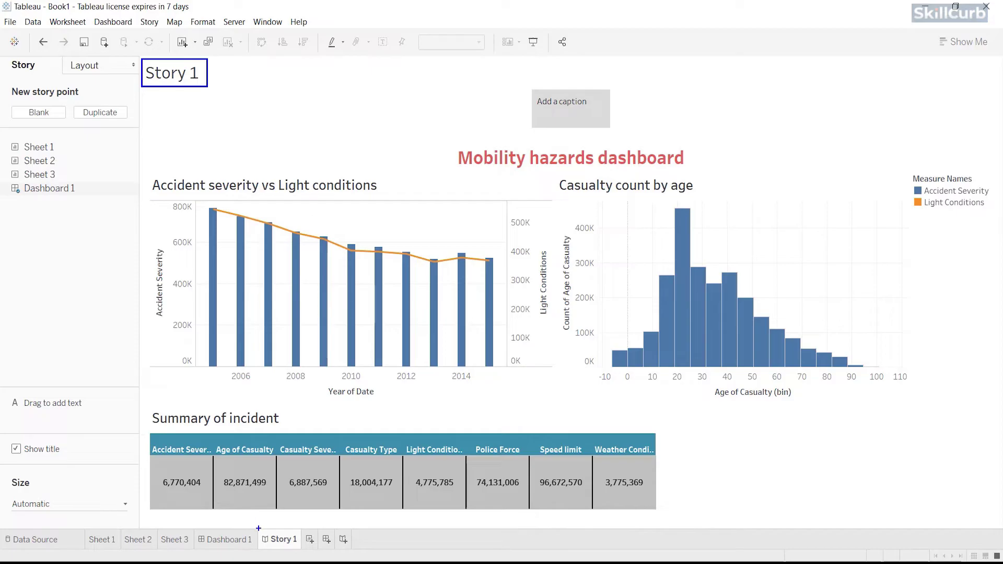
left_click(281, 539)
Retitle Story 1 'Mobility hazards data collection campaign'
double_click(180, 79)
key("ctrl+a")
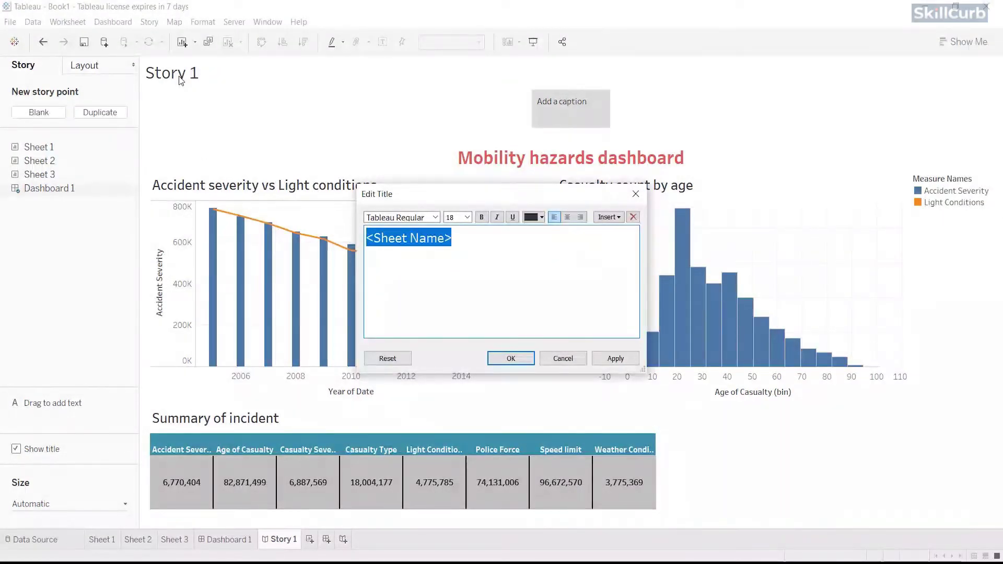
type("Mobility")
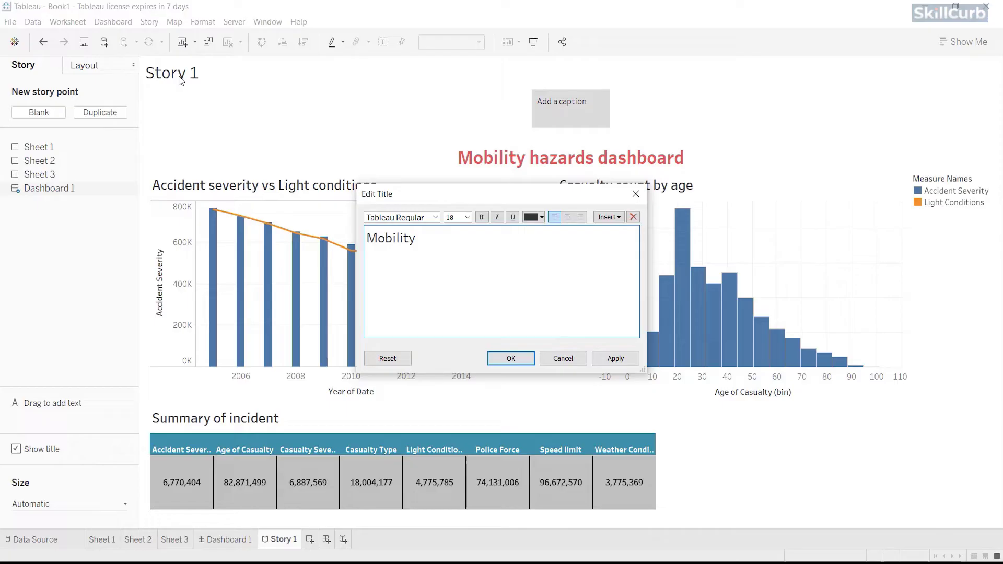
type(" hazards data collection campaign")
Style the story title in bold mauve Tableau Semibold, centred at the top
key("ctrl+a")
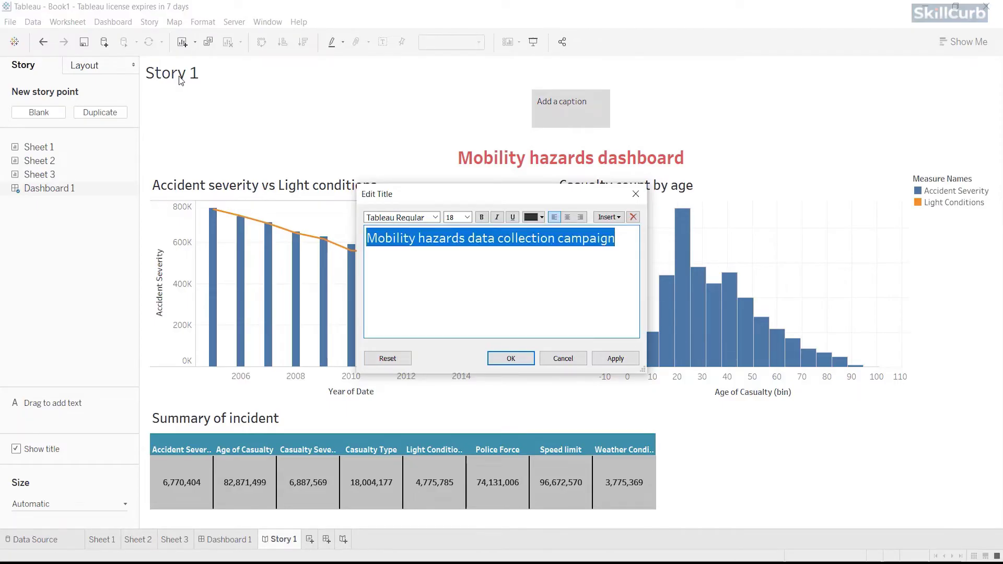
left_click(435, 217)
left_click(417, 248)
left_click(541, 218)
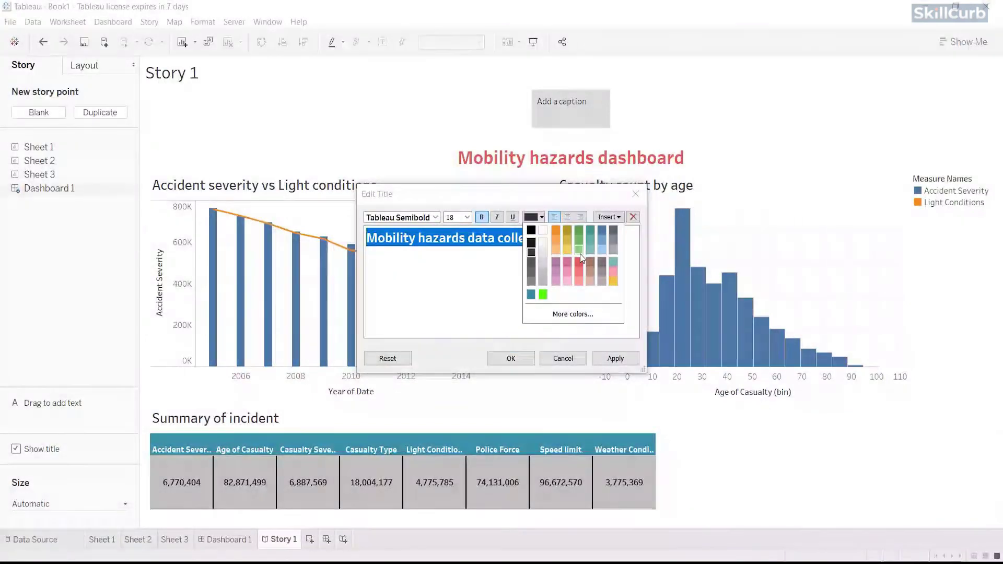
left_click(555, 268)
left_click(511, 358)
double_click(399, 73)
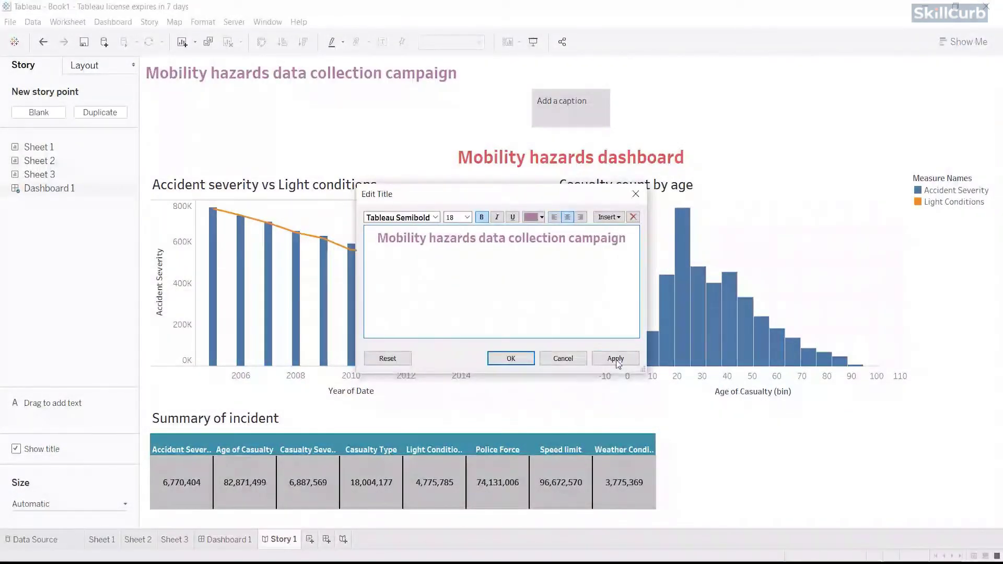
left_click(521, 358)
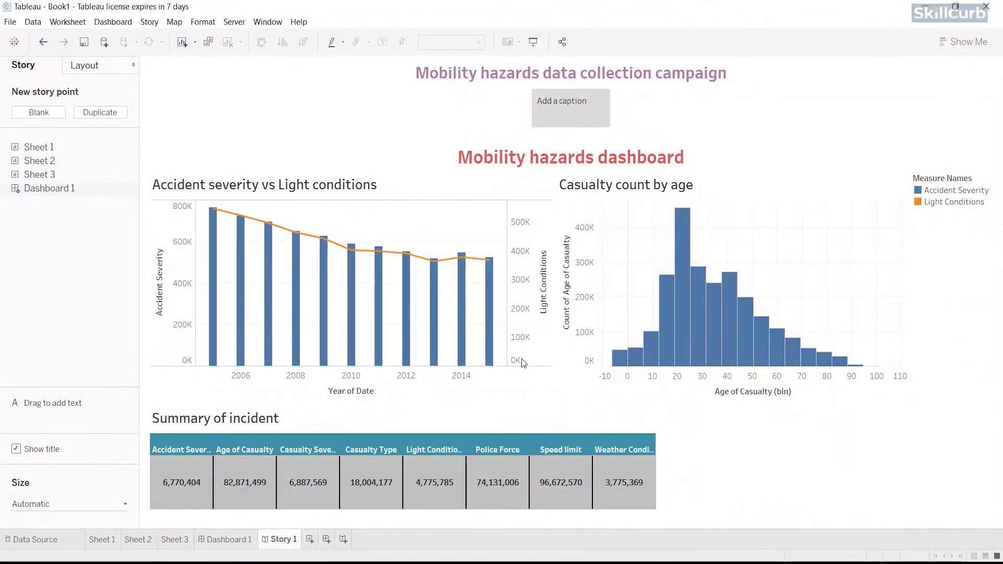
Caption the first story point 'Let's get started...' and widen its box to one line
double_click(560, 103)
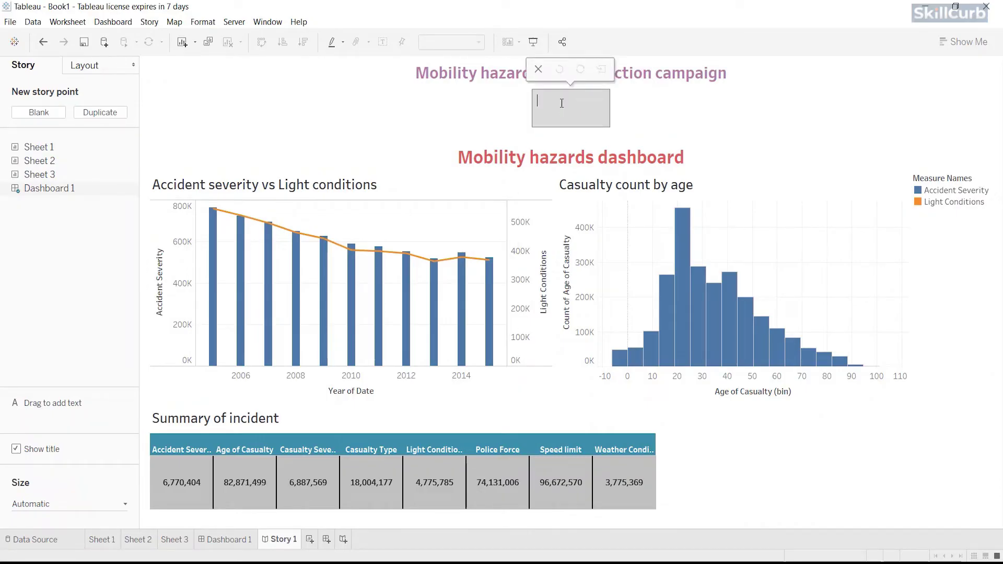
type("4")
type("et's get sta")
type("rted")
type("...")
left_click(623, 121)
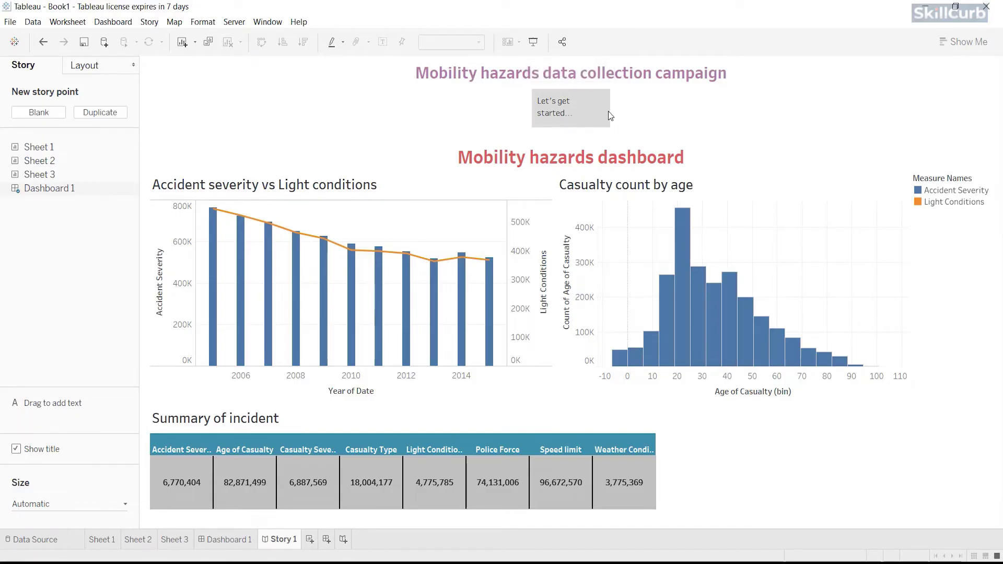
left_click(610, 115)
left_click_drag(610, 115, 622, 110)
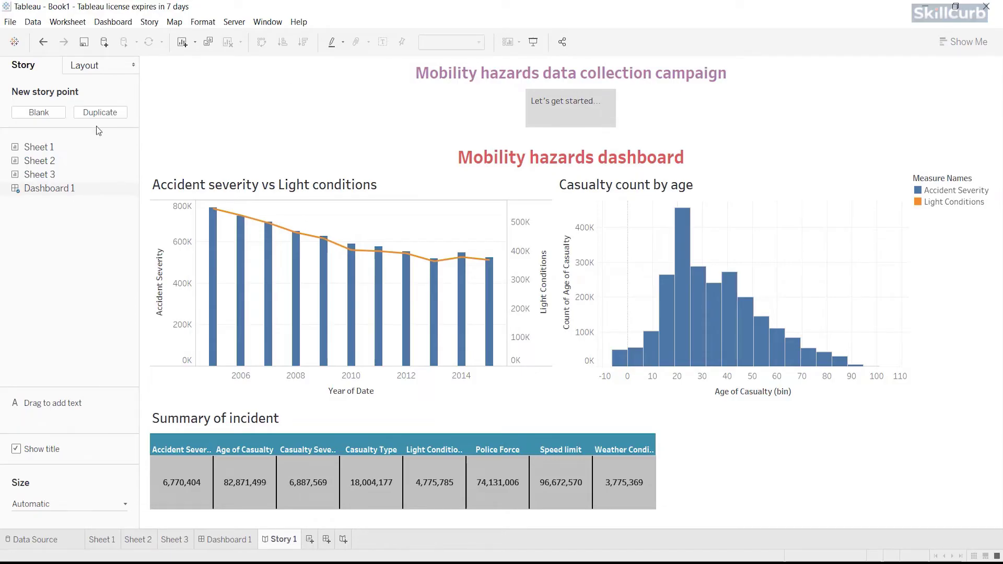
mouse_move(52, 151)
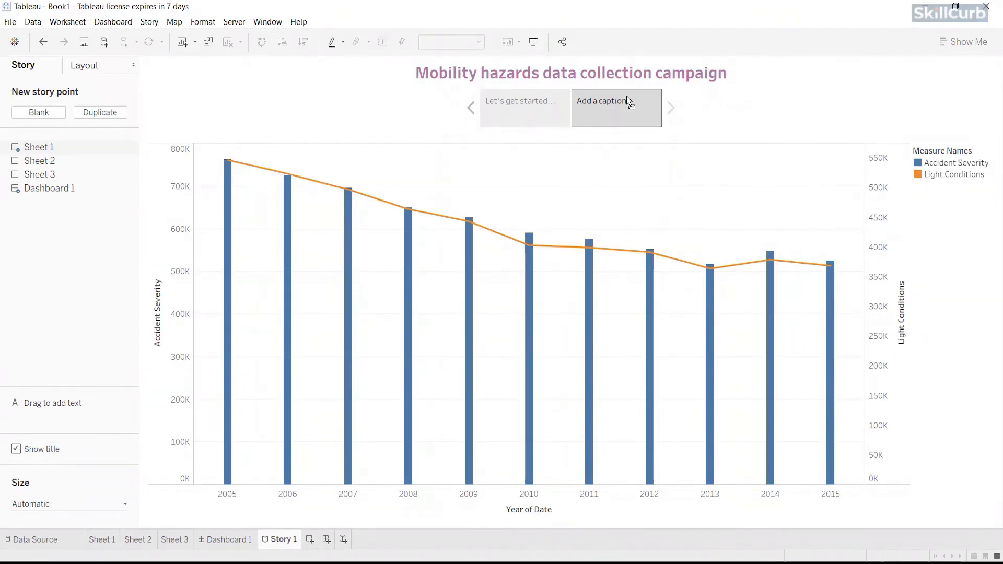
Caption the light-conditions story point about light conditions' impact on accident severity
double_click(626, 107)
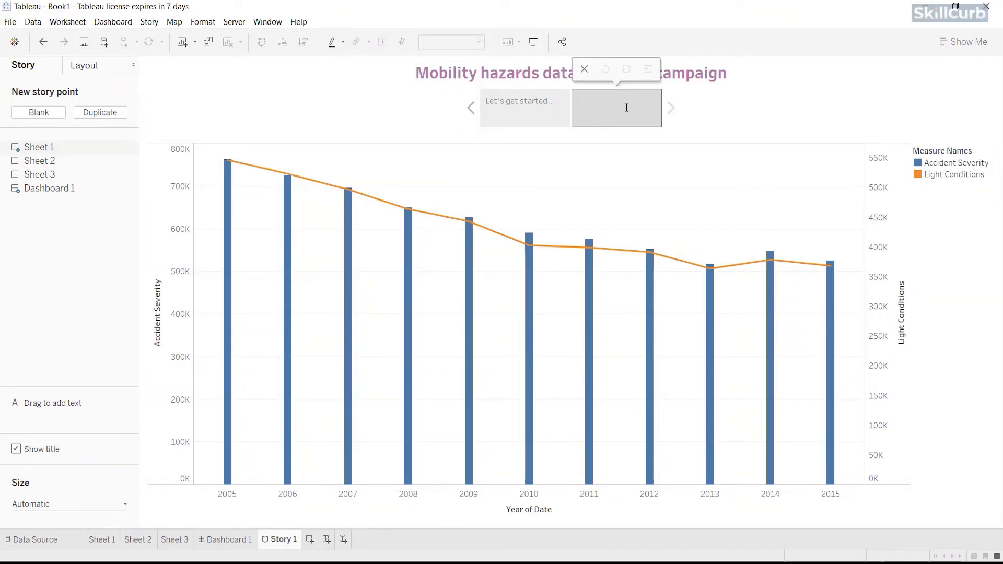
type("A relation between light conditions and it's impact on severity of accidents")
left_click(649, 134)
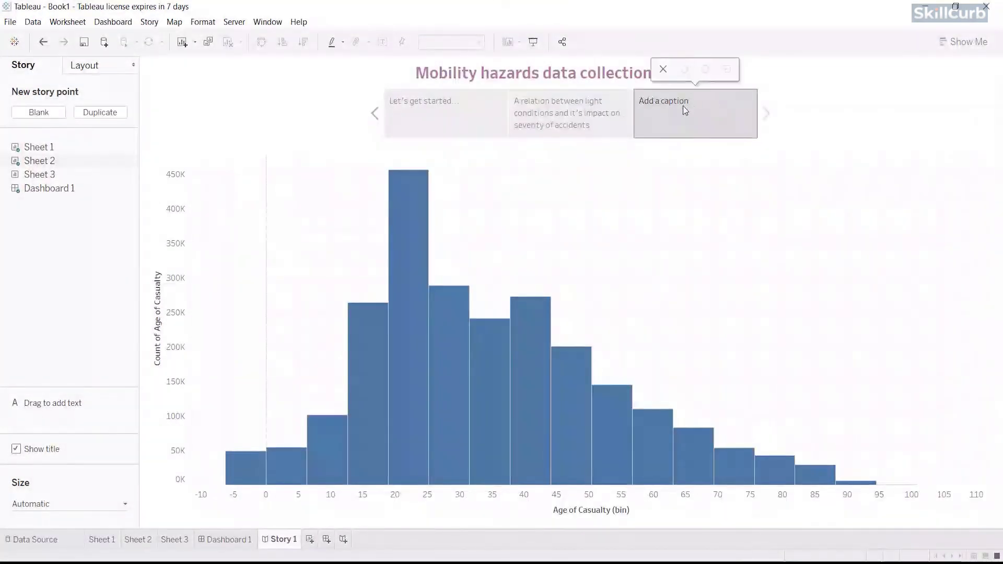
Caption the next points 'The number of casualties specified according to ages.' and 'Data summary', then add a blank point
left_click(684, 106)
type("The number of casualties specified according to ages.")
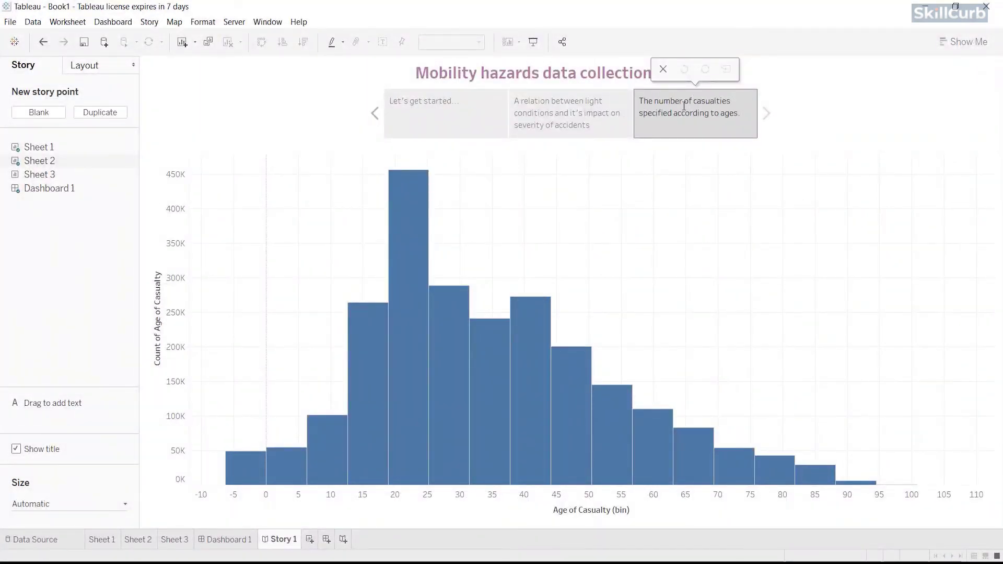
left_click(812, 127)
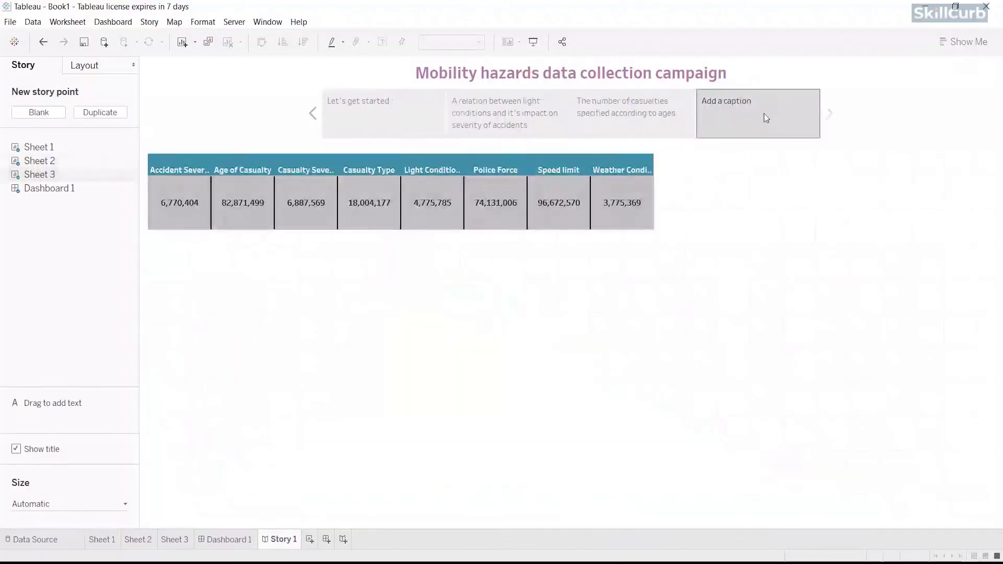
left_click(737, 106)
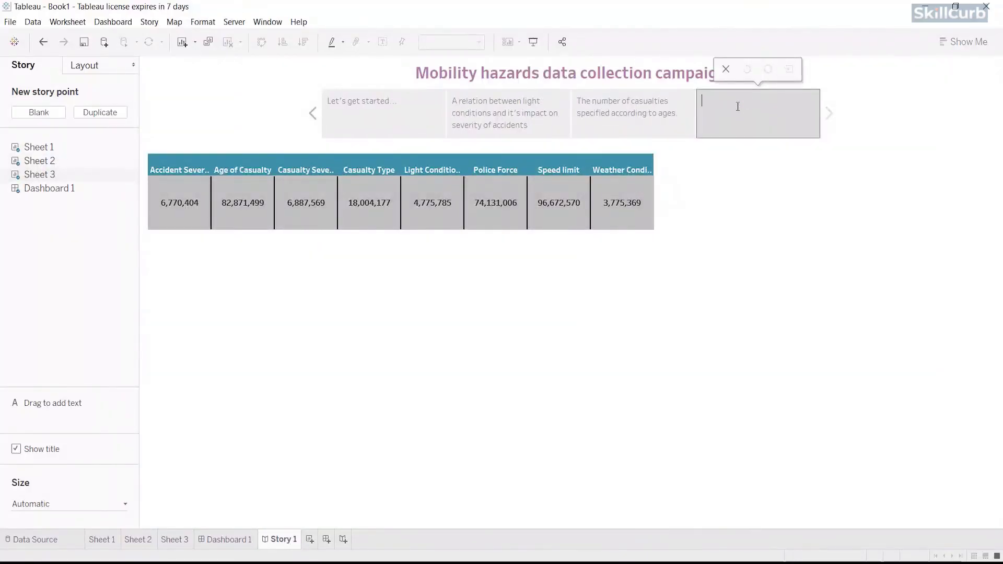
type("Data summary")
key("Return")
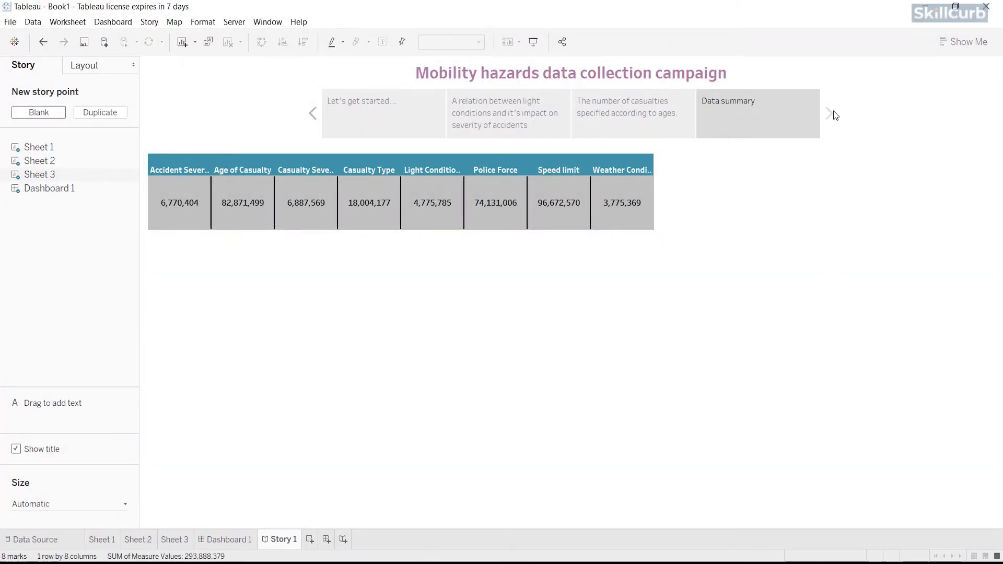
left_click(45, 115)
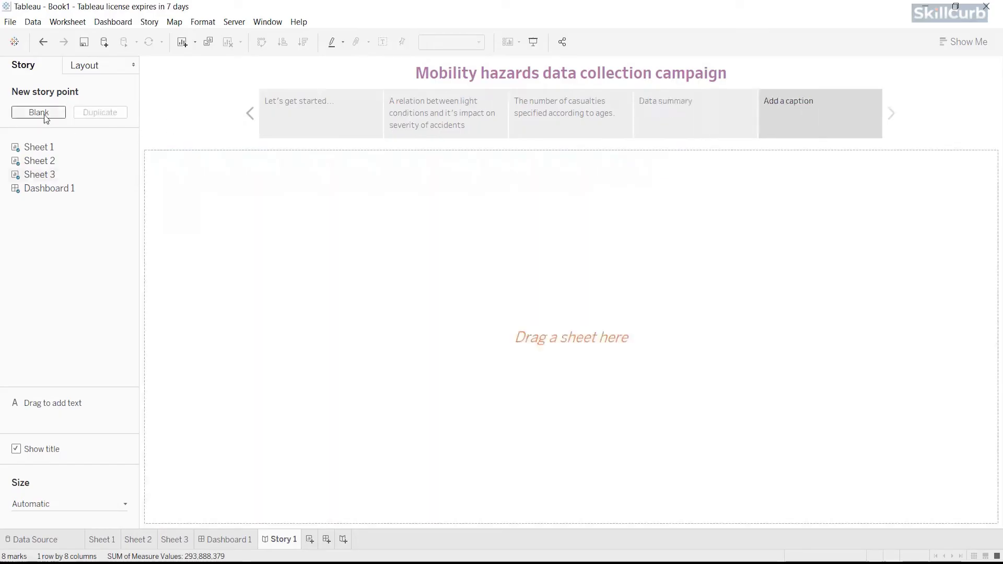
Caption the blank point END and add a 'Thanks for watching!!!' text box to it
left_click(789, 120)
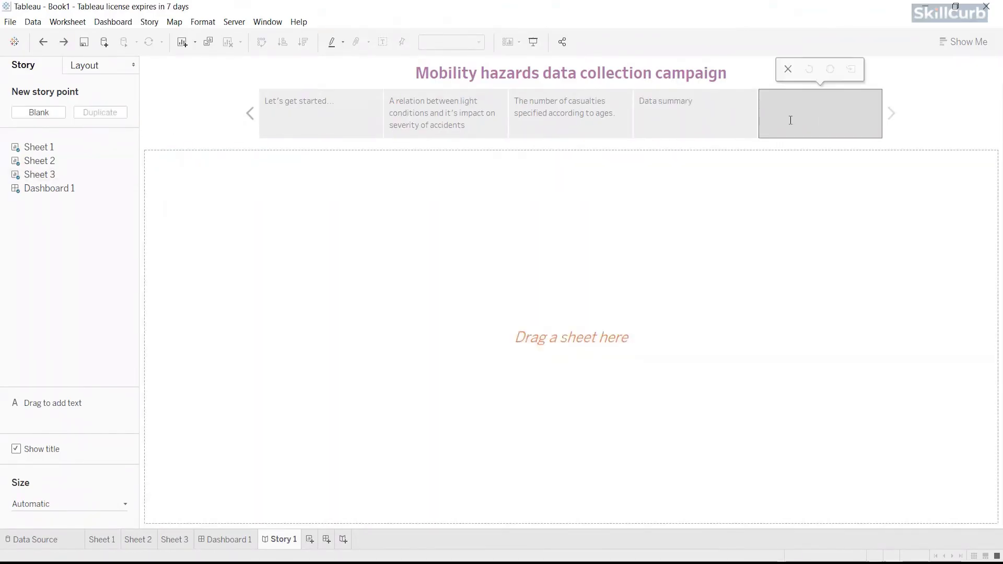
type("END")
left_click_drag(49, 403, 529, 303)
type("Thanks for watching!!!")
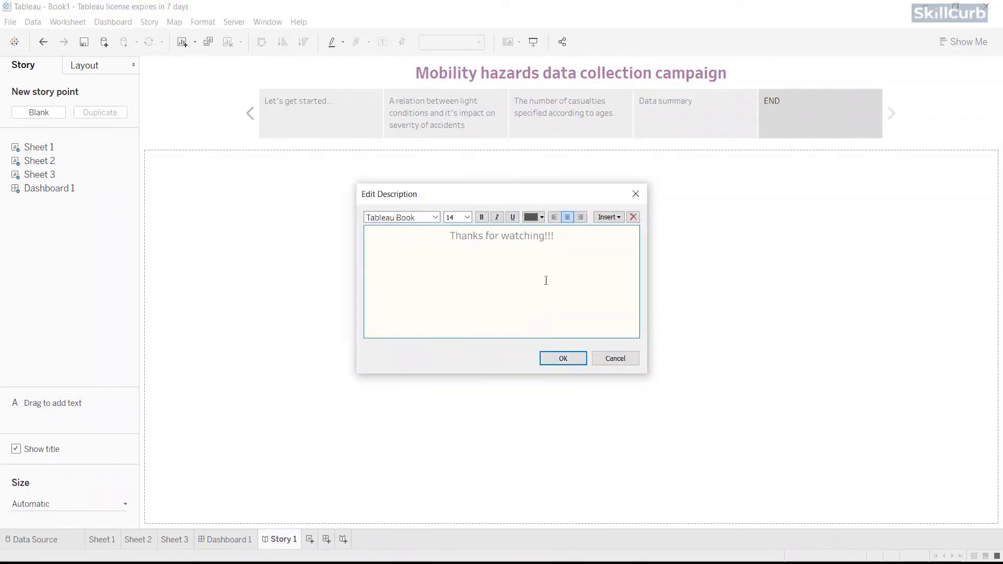
Make the thank-you text bold at size 22 and move its box toward the canvas centre
key("ctrl+a")
left_click(481, 217)
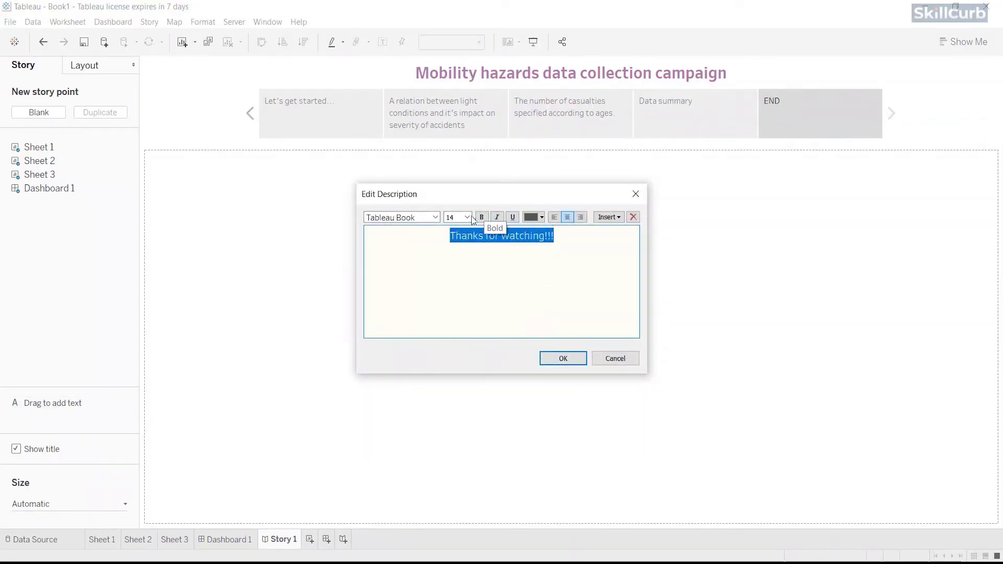
left_click(467, 217)
left_click(463, 311)
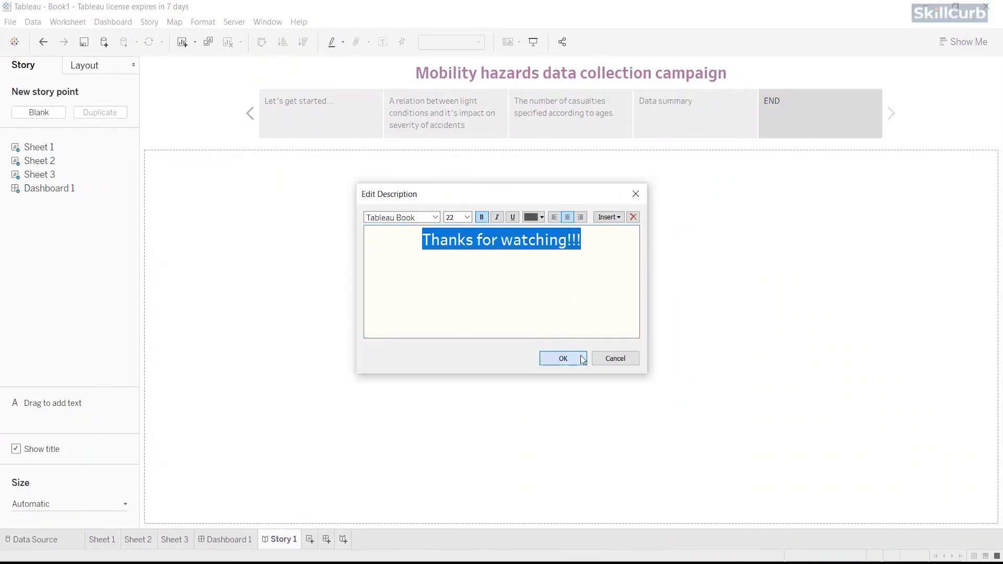
left_click(563, 358)
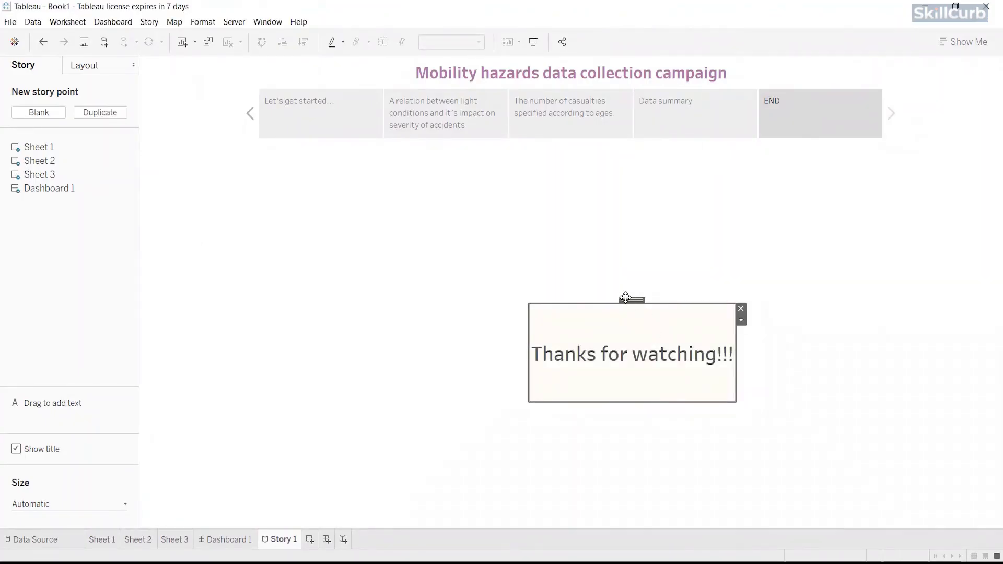
left_click_drag(633, 297, 575, 275)
left_click(693, 345)
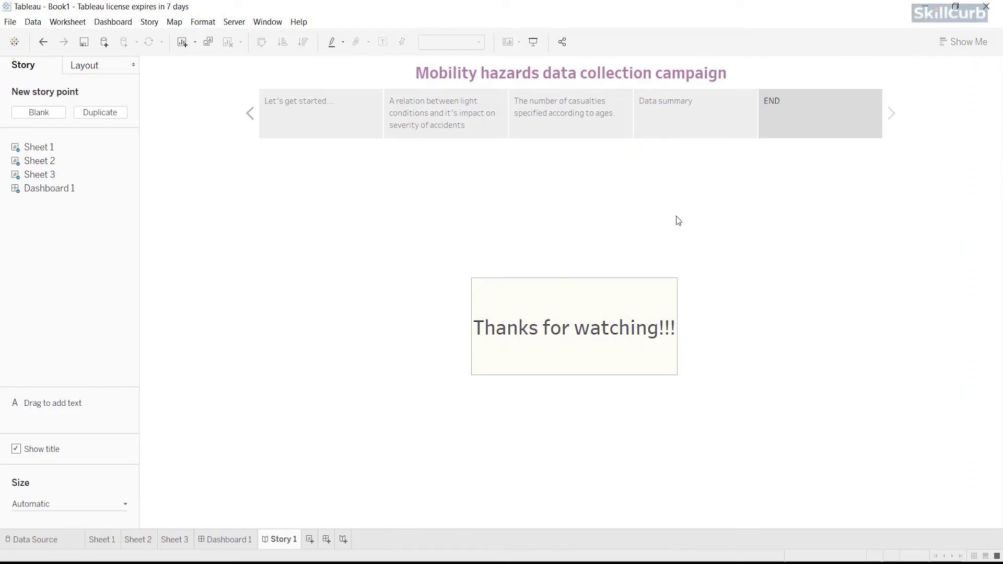
left_click(539, 49)
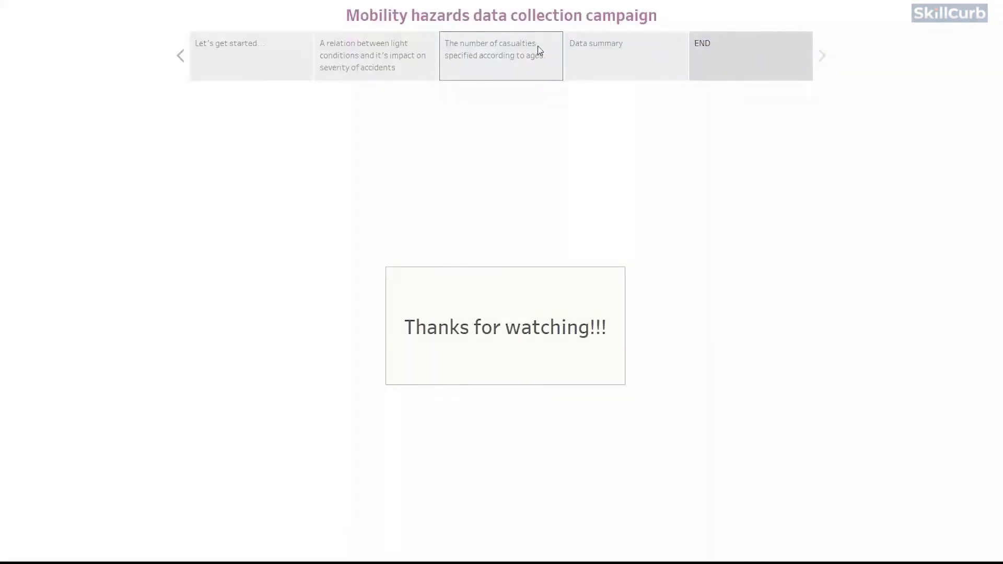
On the dashboard story point, filter by a casualty age group, then by years 2014 and 2015
left_click(291, 51)
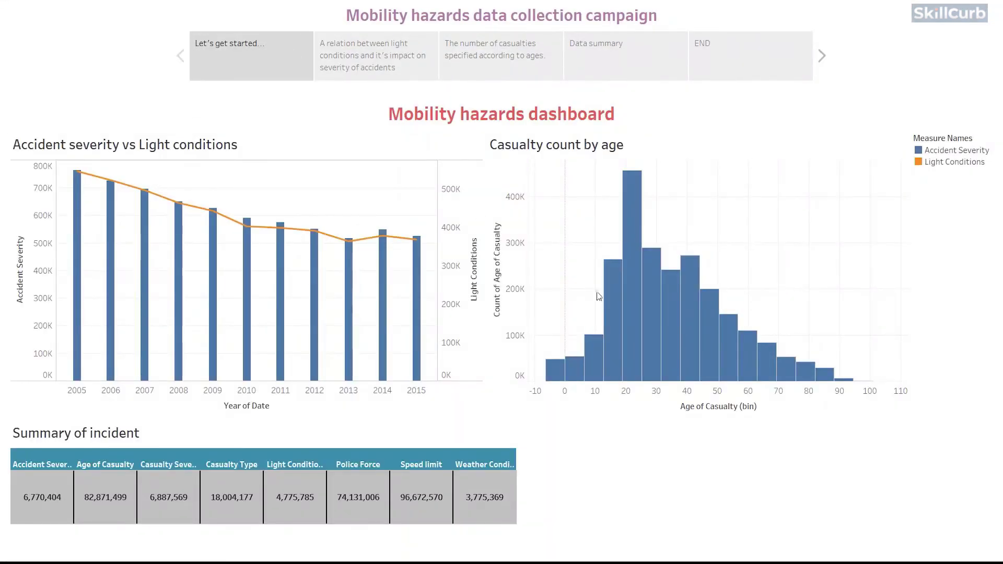
left_click(613, 300)
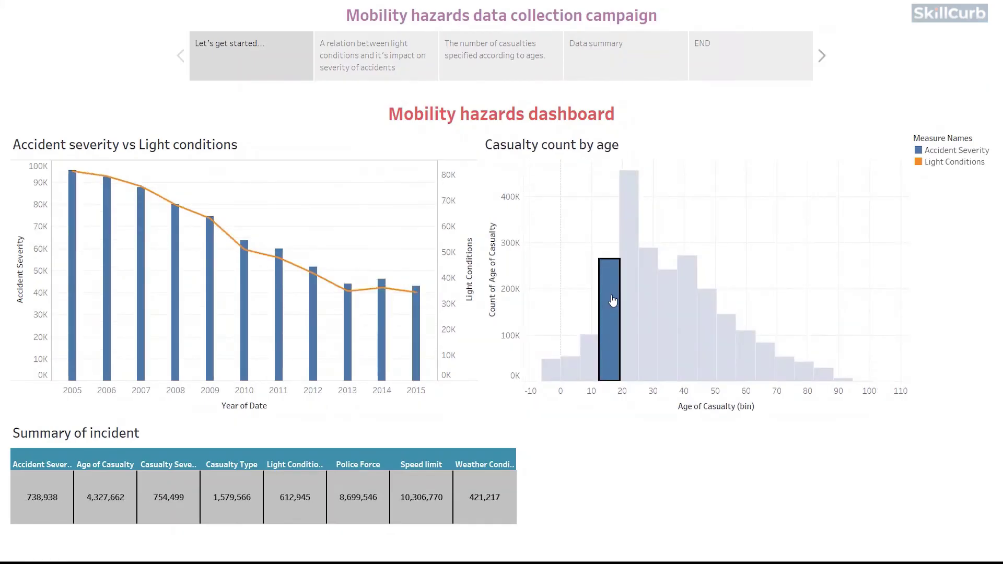
left_click(382, 316)
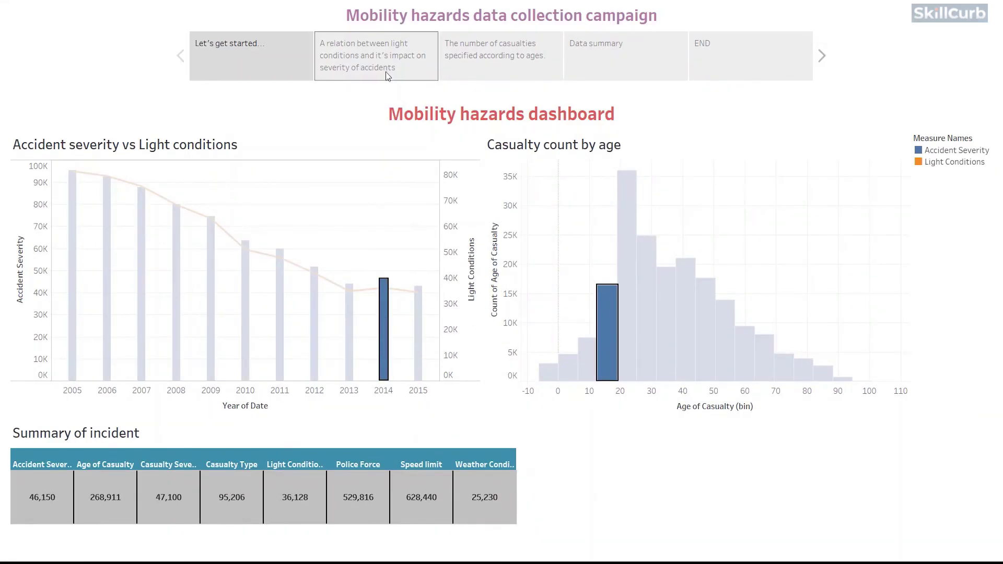
left_click(417, 314)
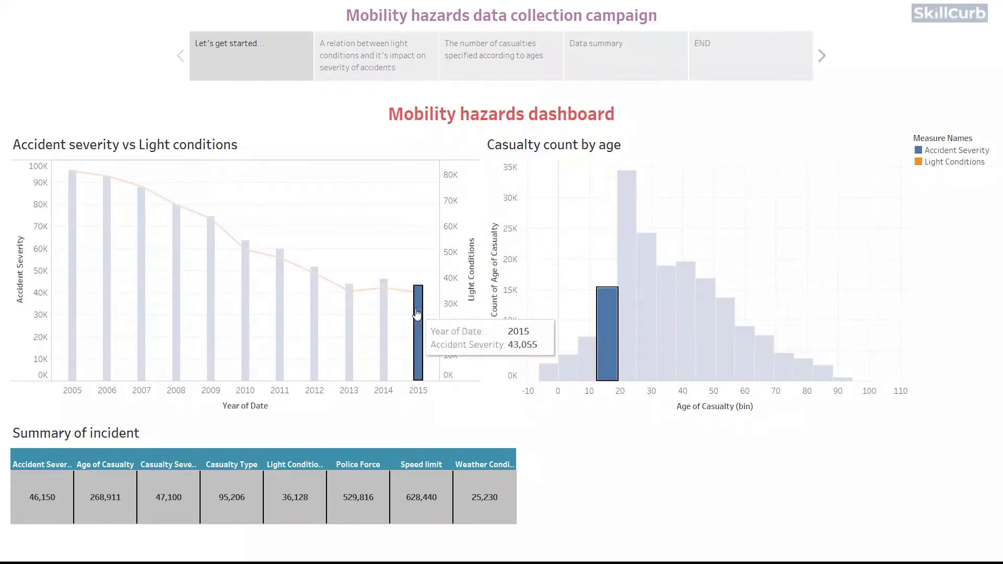
Step through the light-conditions, age, Data summary and END story points
left_click(366, 72)
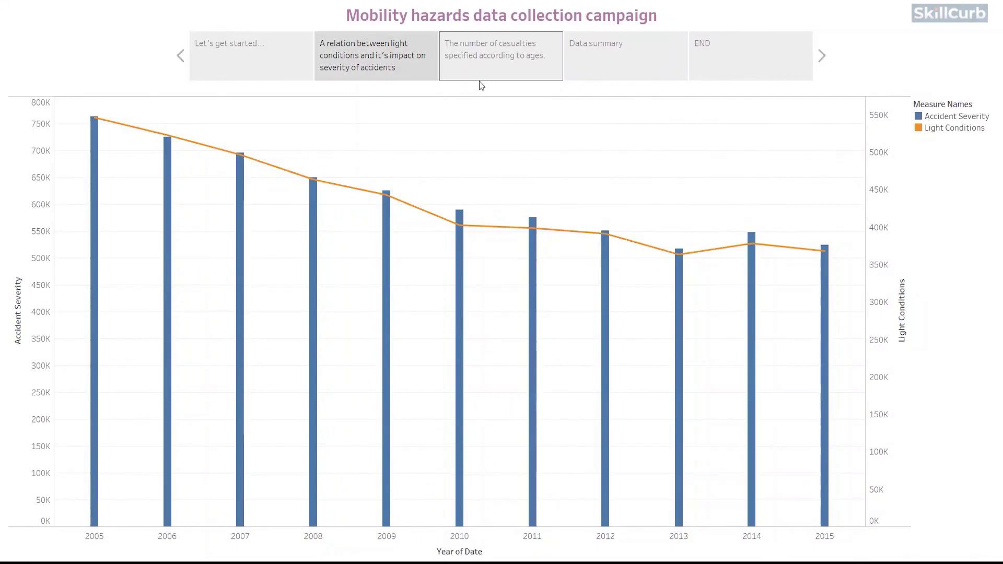
left_click(492, 74)
left_click(610, 76)
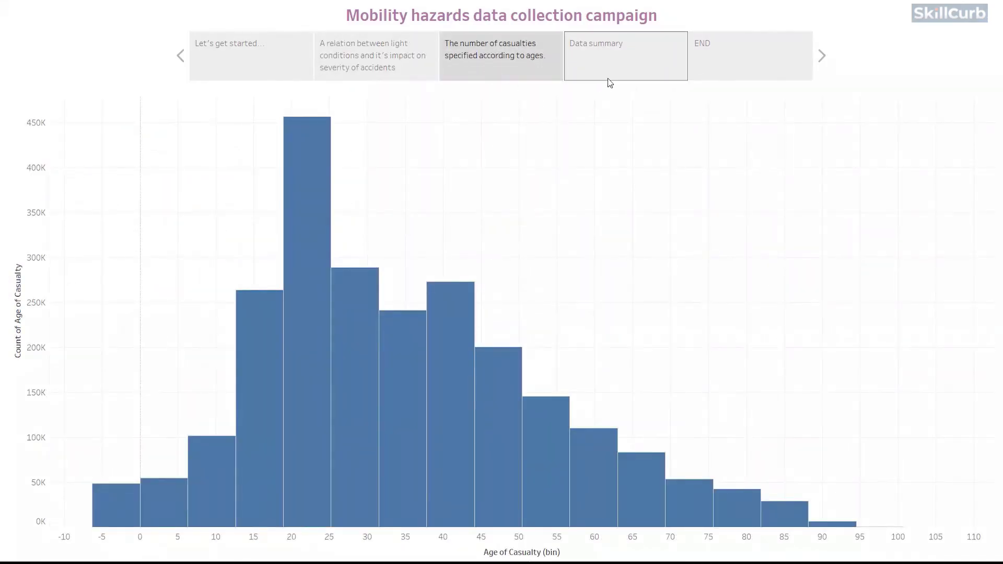
left_click(729, 76)
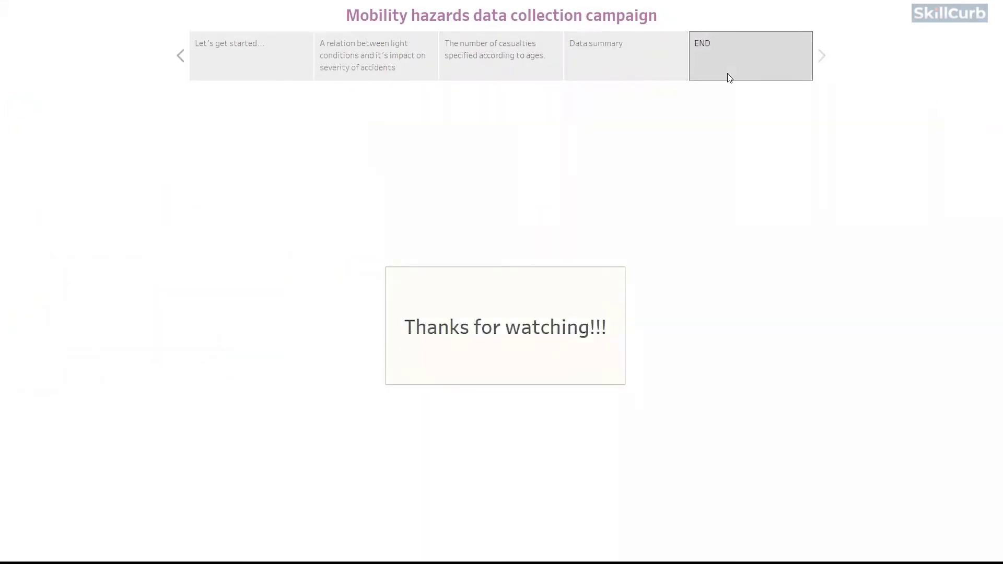